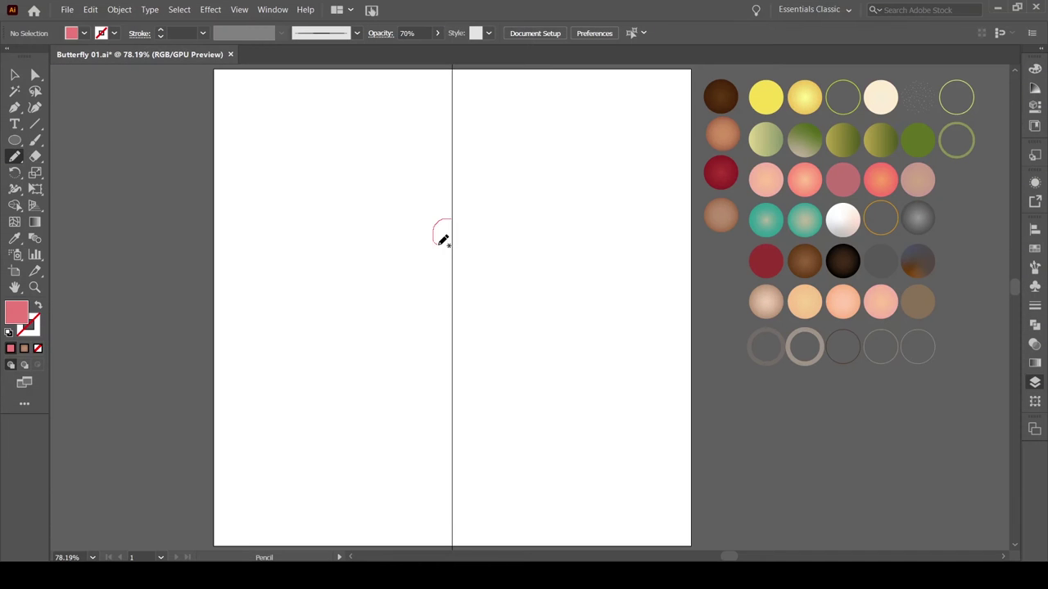
# - Draw the long body and the upper-left and lower-left wing shapes, then reposition the lower wing
pyautogui.moveTo(443, 240)
pyautogui.mouseDown()
pyautogui.moveTo(456, 385)
pyautogui.moveTo(453, 262)
pyautogui.mouseUp()
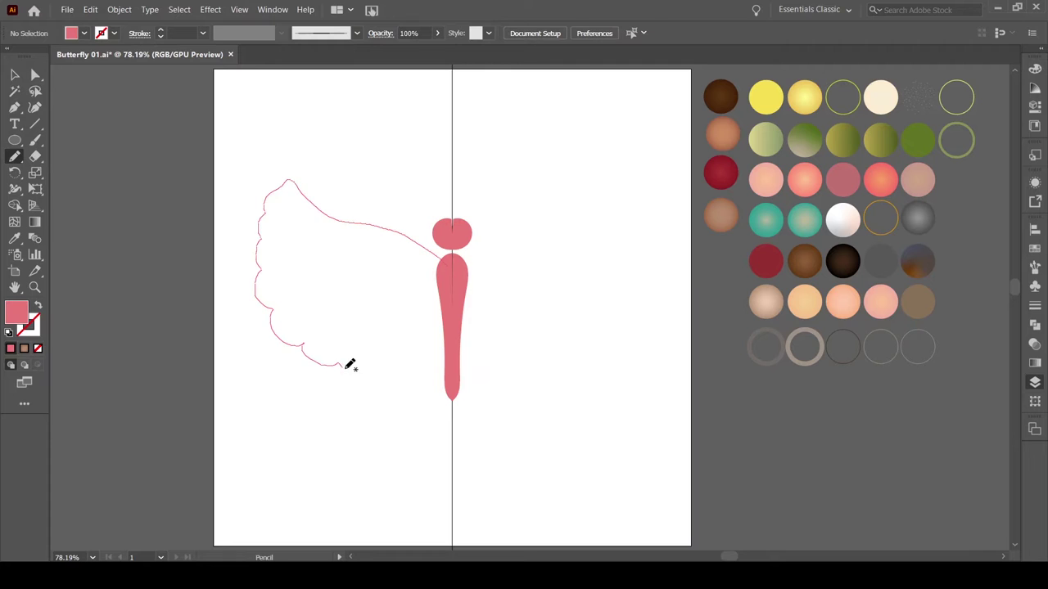
pyautogui.moveTo(343, 360); pyautogui.dragTo(440, 317)
pyautogui.moveTo(373, 430); pyautogui.dragTo(447, 401)
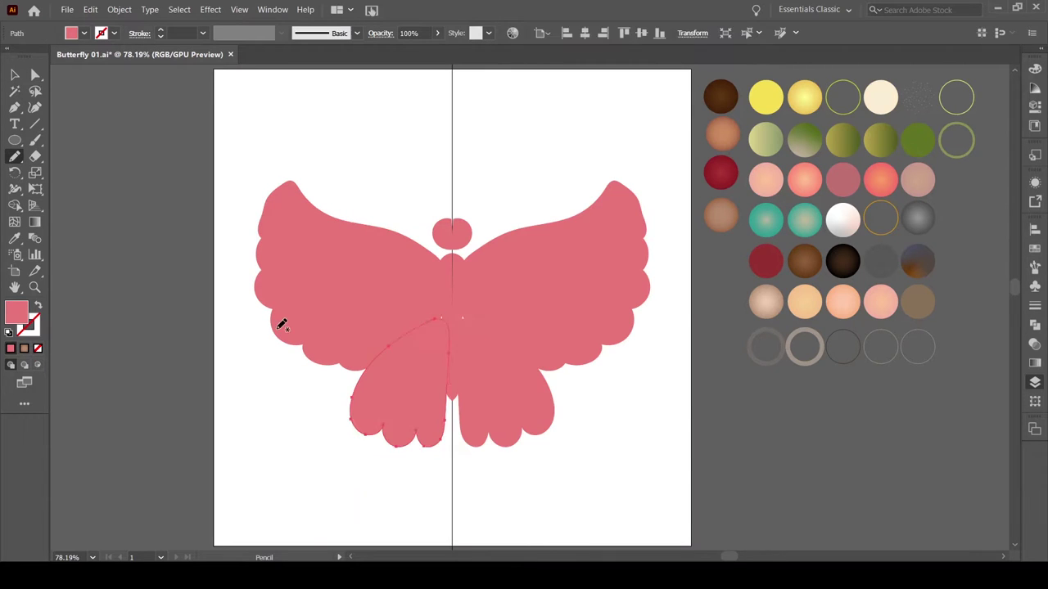
pyautogui.press('v')
pyautogui.moveTo(451, 444); pyautogui.dragTo(426, 416)
# - Redraw the upper-left wing's edge as a scalloped curve
pyautogui.click(344, 328)
pyautogui.press('n')
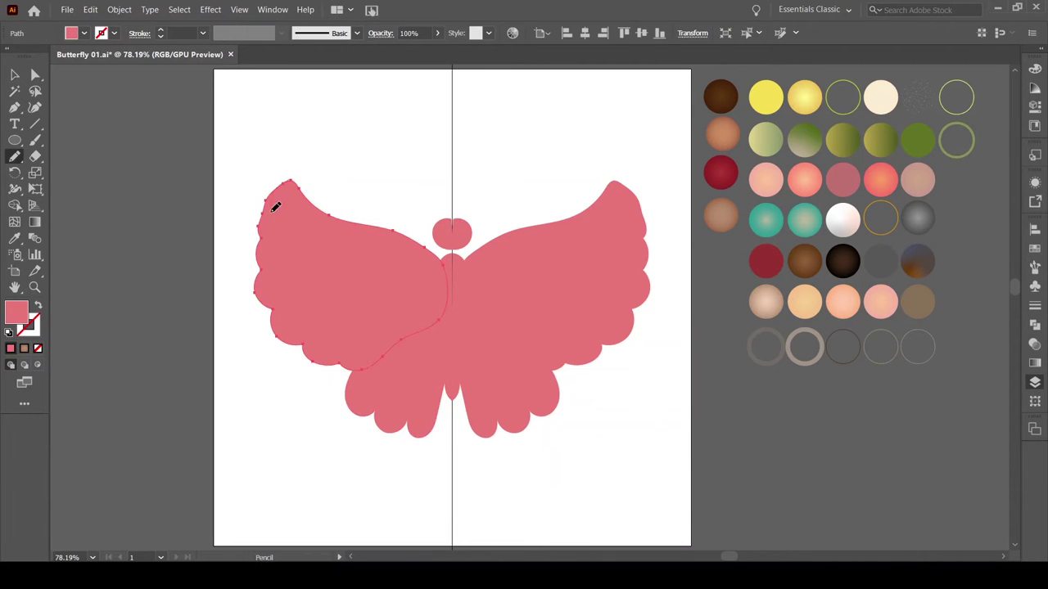
pyautogui.moveTo(260, 227); pyautogui.dragTo(274, 182)
# - Set the upper wings to 70% opacity
pyautogui.press('v')
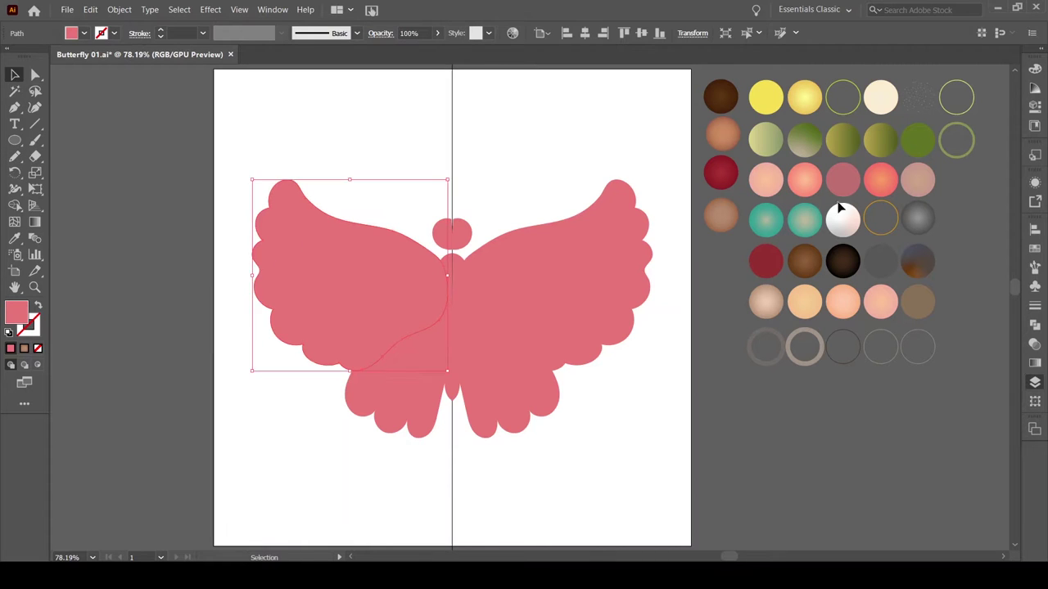
pyautogui.press('7')
pyautogui.press('i')
pyautogui.press('v')
# - Colour the head and body dark red with the Eyedropper
pyautogui.click(393, 385)
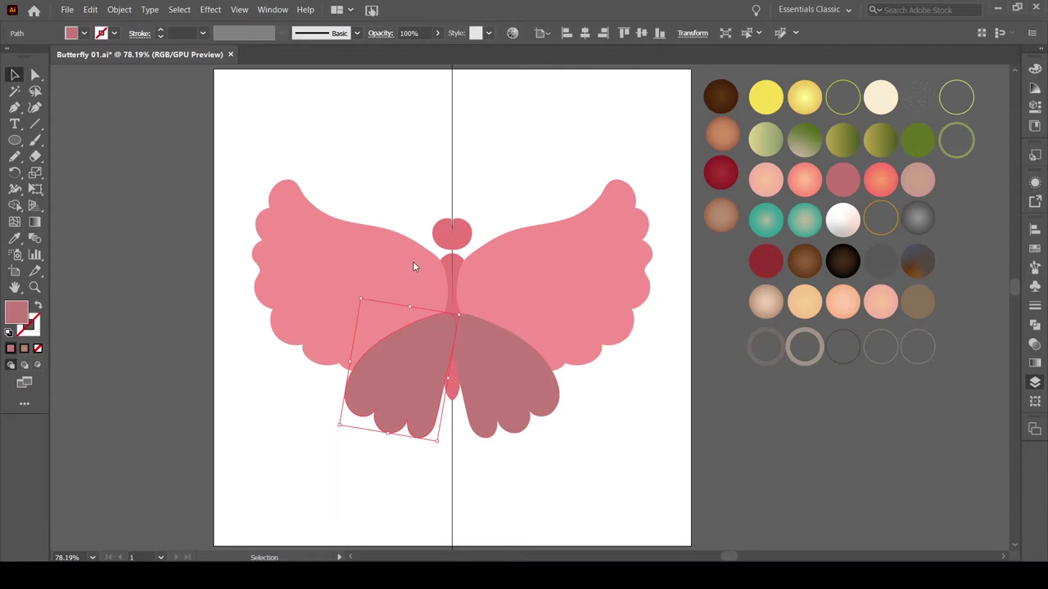
pyautogui.click(444, 235)
pyautogui.press('i')
pyautogui.click(721, 172)
pyautogui.keyDown('alt'); pyautogui.click(445, 262); pyautogui.keyUp('alt')
# - Check the left wing selections, then ready the Paintbrush with a pink stroke
pyautogui.click(15, 74)
pyautogui.click(398, 282)
pyautogui.click(461, 332)
pyautogui.hotkey('ctrl', 'shift', 'a')
pyautogui.press('b')
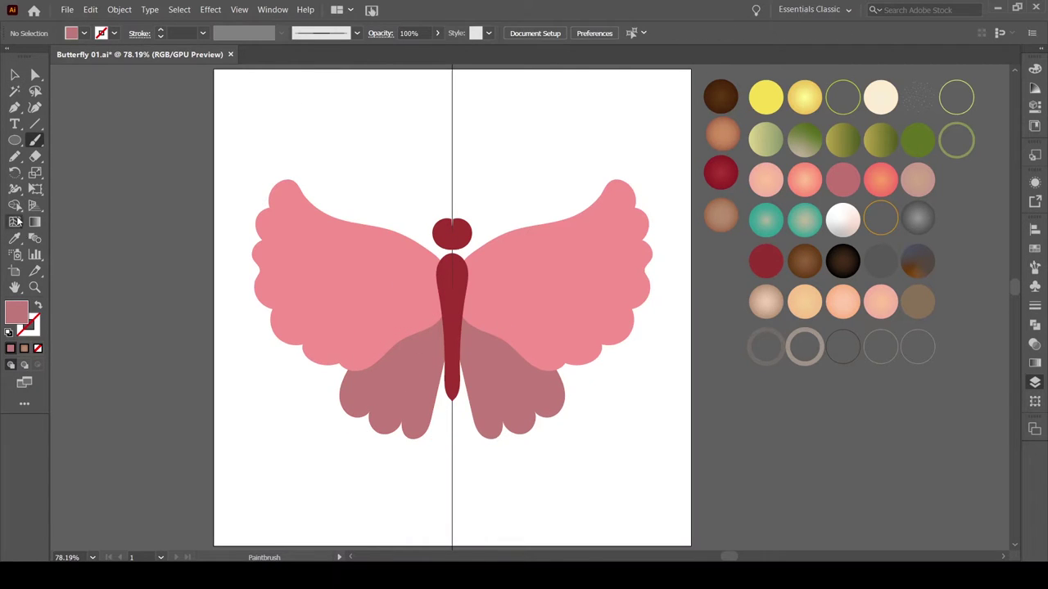
pyautogui.hotkey('shift', 'x')
# - Paint a curly antenna above the head
pyautogui.moveTo(450, 217); pyautogui.dragTo(423, 164)
pyautogui.press('v')
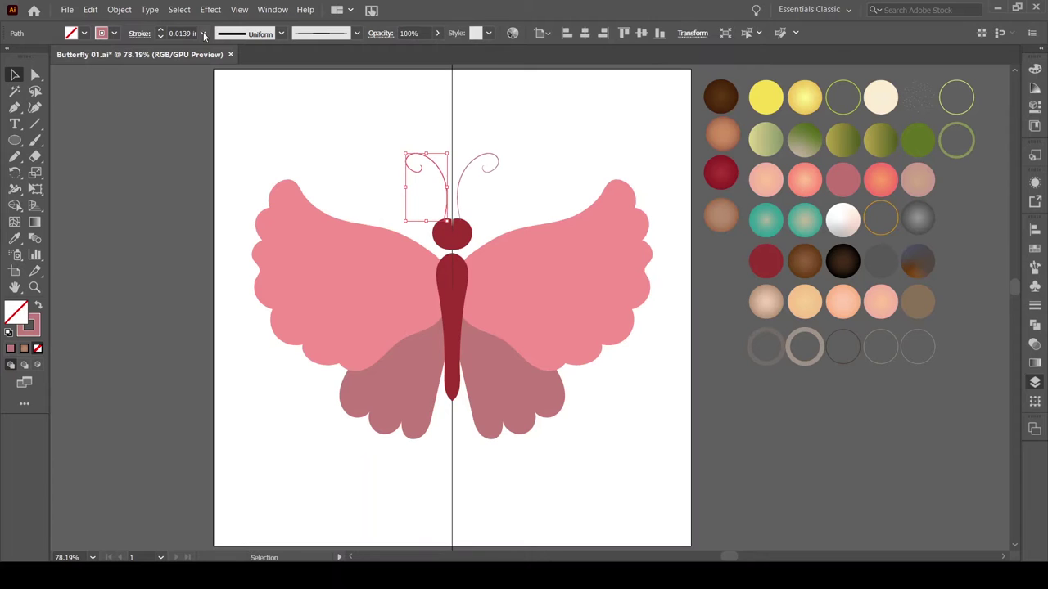
pyautogui.click(598, 402)
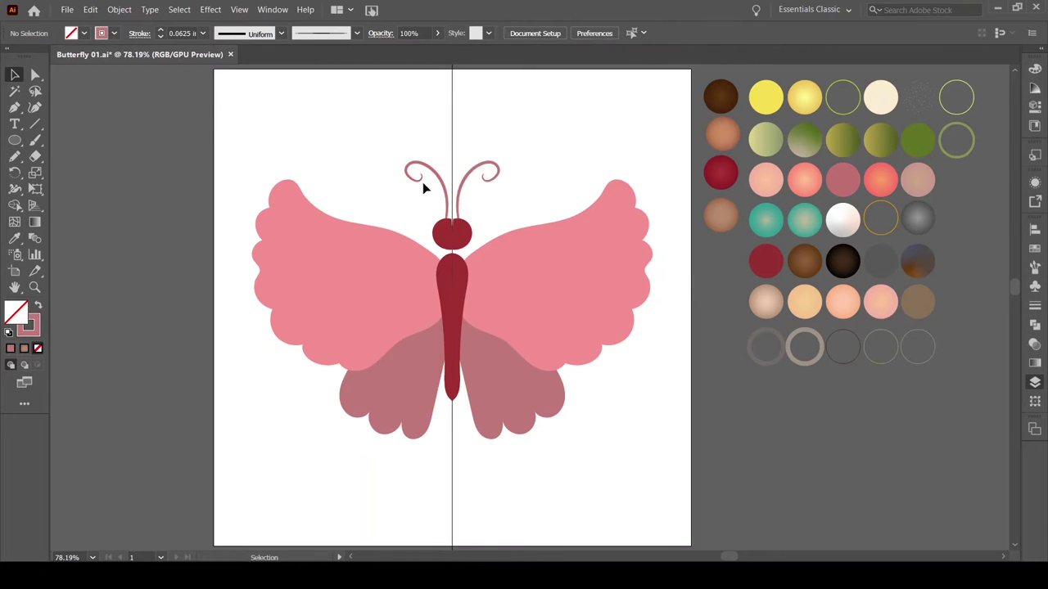
# - Zoom in and give the head a dark red fill with no stroke, then zoom out
pyautogui.scroll(5, 451, 220)
pyautogui.press('i')
pyautogui.click(373, 155)
pyautogui.press('n')
pyautogui.keyDown('ctrl'); pyautogui.click(134, 156); pyautogui.keyUp('ctrl')
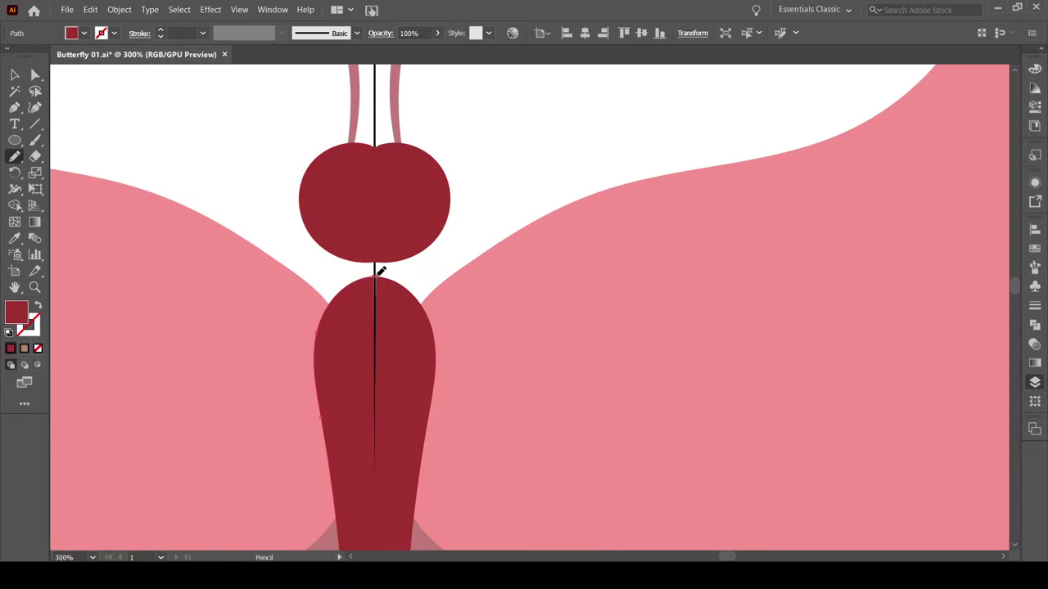
pyautogui.hotkey('ctrl', '0')
# - Switch the brush stroke to olive green and paint a swirl across the upper-left wing
pyautogui.press('b')
pyautogui.press('i')
pyautogui.hotkey('shift', 'x')
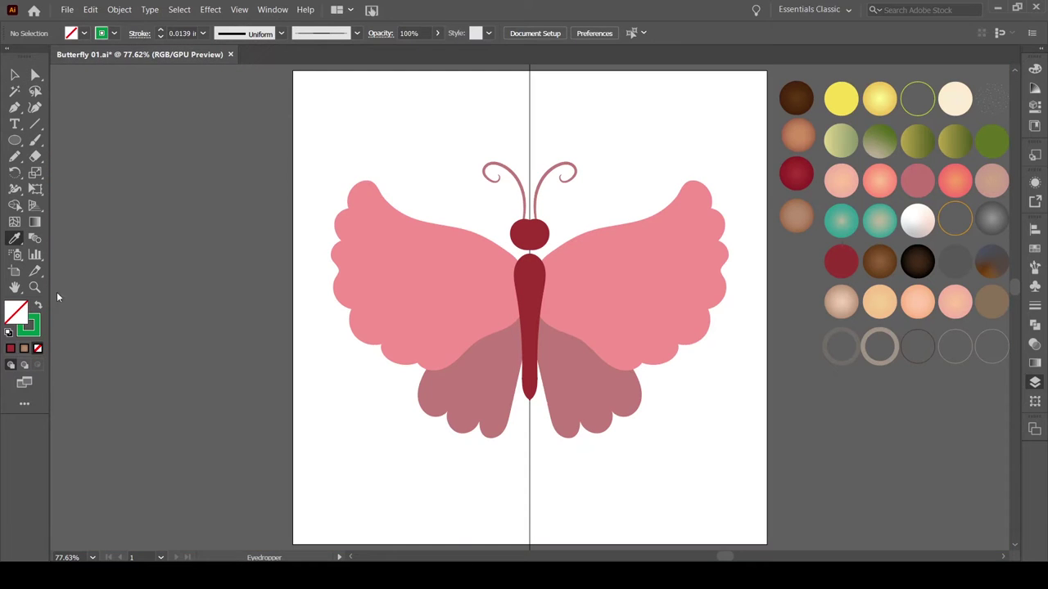
pyautogui.hotkey('shift', 'x')
pyautogui.hotkey('shift', 'x')
pyautogui.press('b')
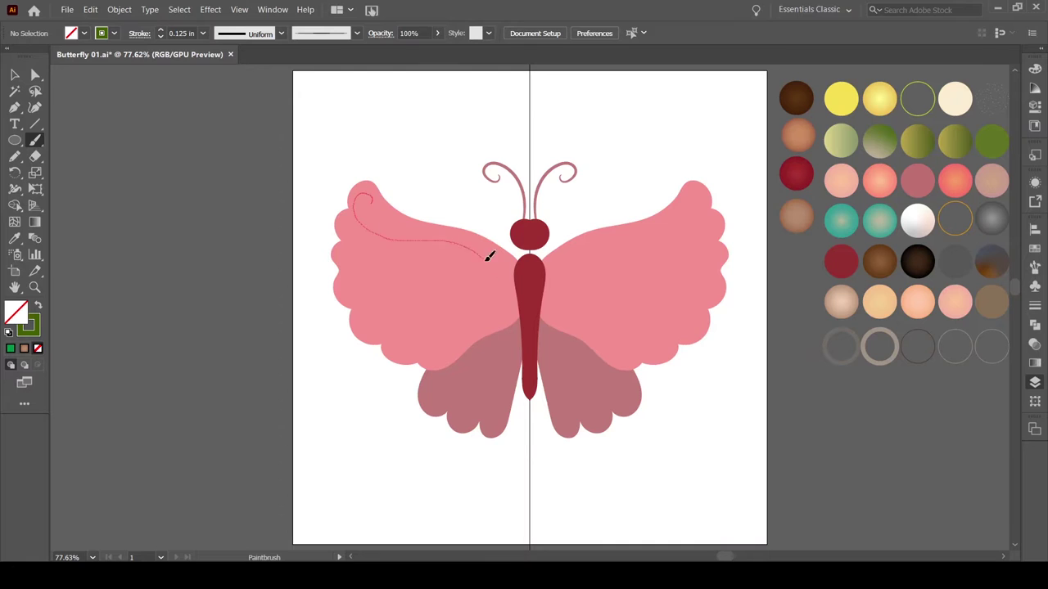
pyautogui.moveTo(489, 257); pyautogui.dragTo(505, 280)
# - Thin the olive swirl's stroke weight and check the left wing's swirl
pyautogui.press('v')
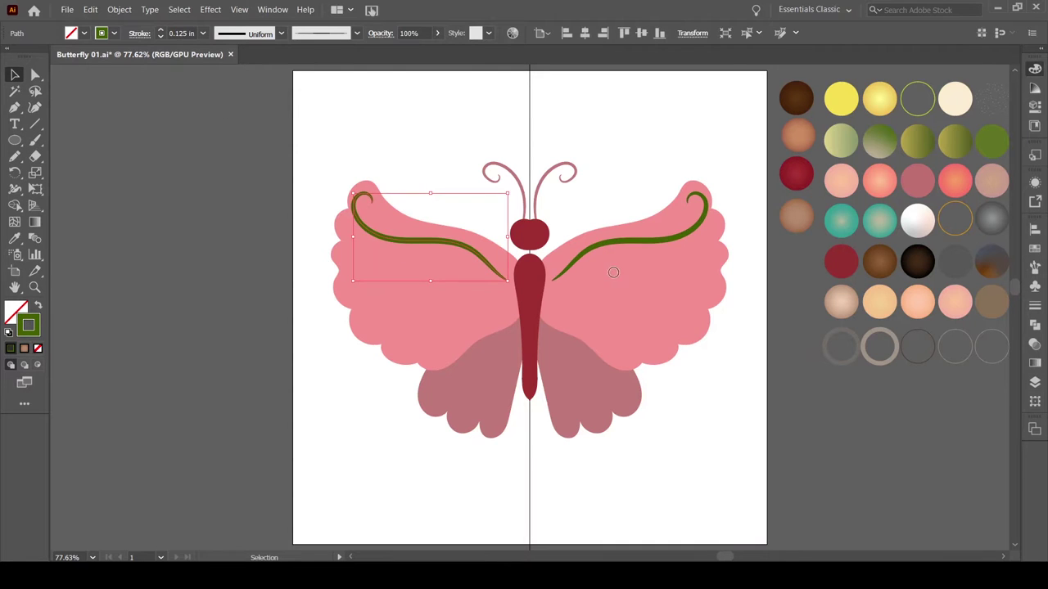
pyautogui.hotkey('ctrl', 'shift', 'a')
pyautogui.press('b')
pyautogui.hotkey('ctrl', 'z')
pyautogui.hotkey('ctrl', 'shift', 'a')
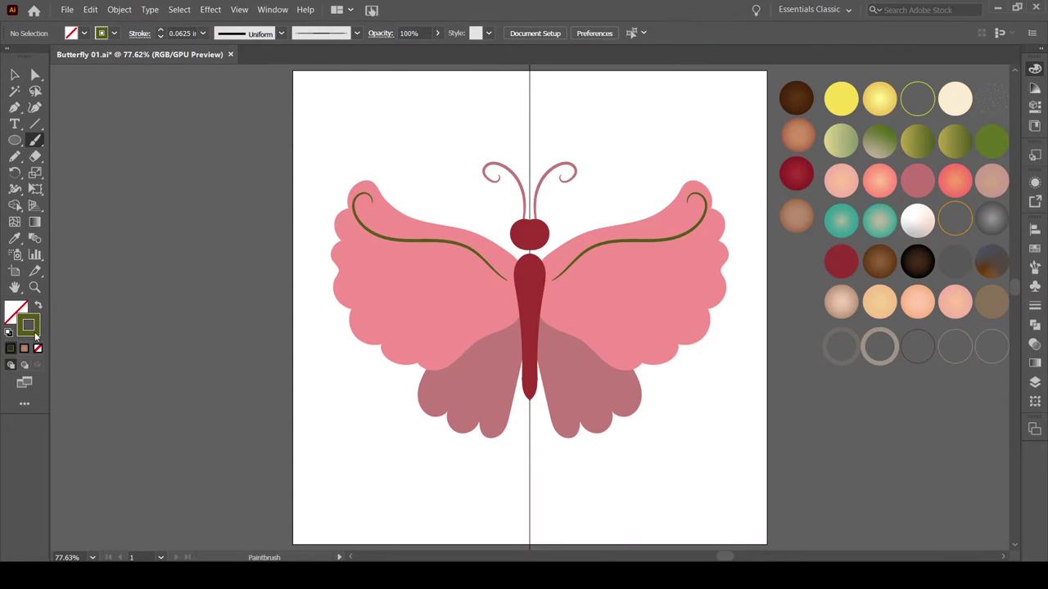
pyautogui.press('v')
pyautogui.click(443, 240)
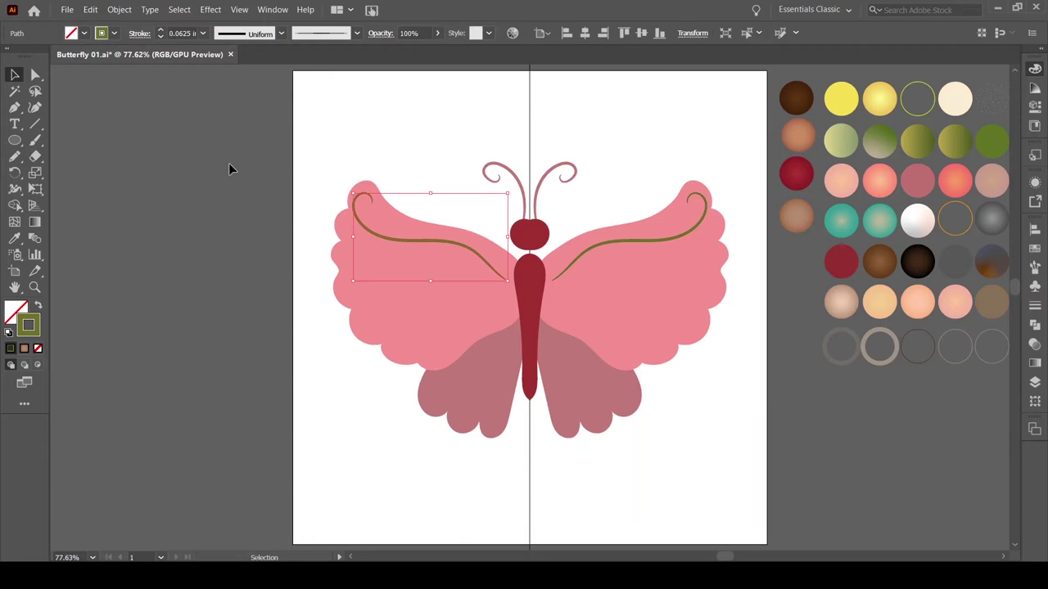
pyautogui.hotkey('ctrl', 'shift', 'a')
pyautogui.click(401, 243)
pyautogui.click(120, 149)
pyautogui.press('b')
# - Paint several olive curls on the left wing, undoing stray strokes
pyautogui.moveTo(367, 319); pyautogui.dragTo(489, 288)
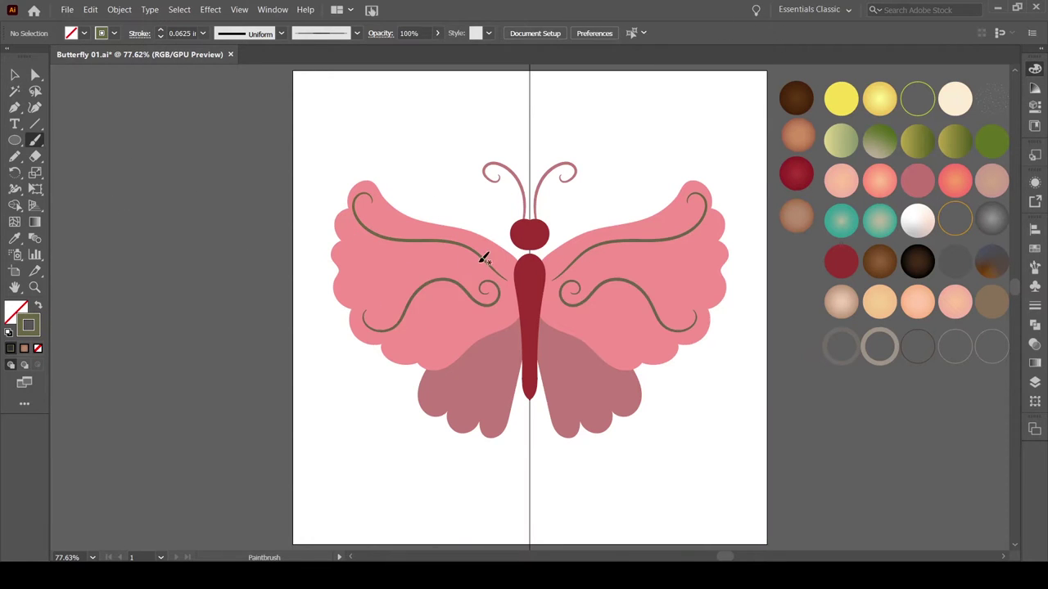
pyautogui.moveTo(433, 249); pyautogui.dragTo(434, 250)
pyautogui.hotkey('ctrl', 'z')
pyautogui.moveTo(444, 344); pyautogui.dragTo(497, 307)
pyautogui.hotkey('ctrl', 'z')
pyautogui.moveTo(422, 352); pyautogui.dragTo(498, 307)
pyautogui.moveTo(367, 249); pyautogui.dragTo(432, 252)
pyautogui.press('n')
pyautogui.hotkey('shift', 'x')
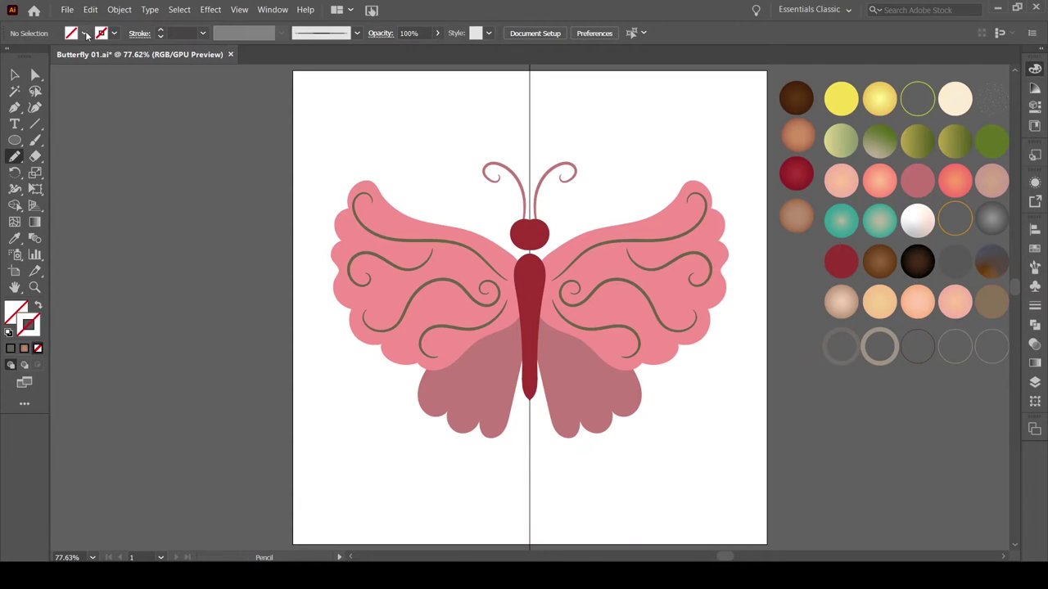
# - Draw green leaves along the left wing's swirls
pyautogui.moveTo(399, 231); pyautogui.dragTo(478, 202)
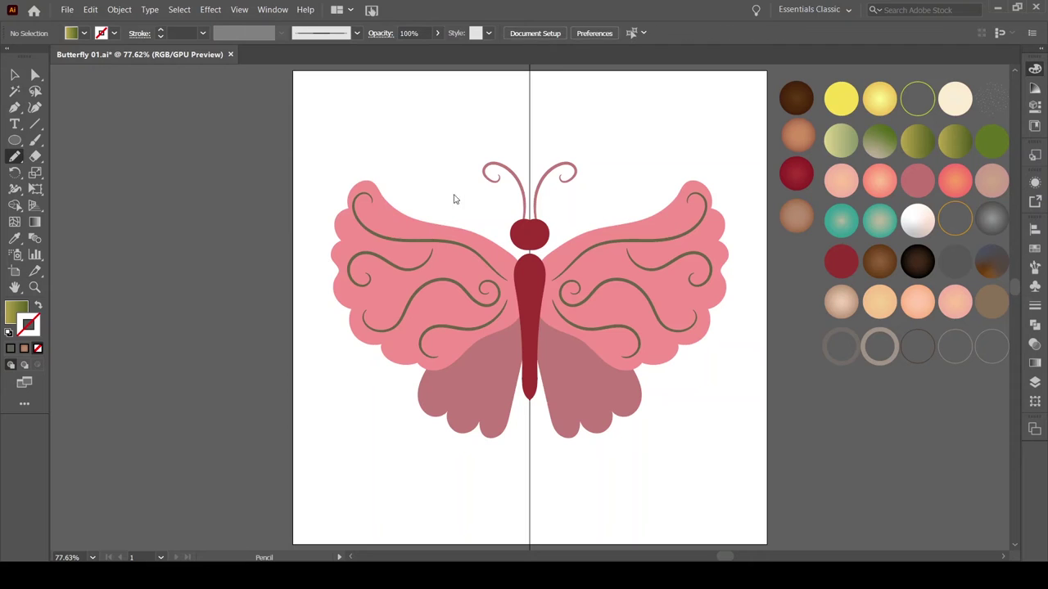
pyautogui.moveTo(389, 219)
pyautogui.mouseDown()
pyautogui.moveTo(358, 231)
pyautogui.moveTo(419, 236)
pyautogui.mouseUp()
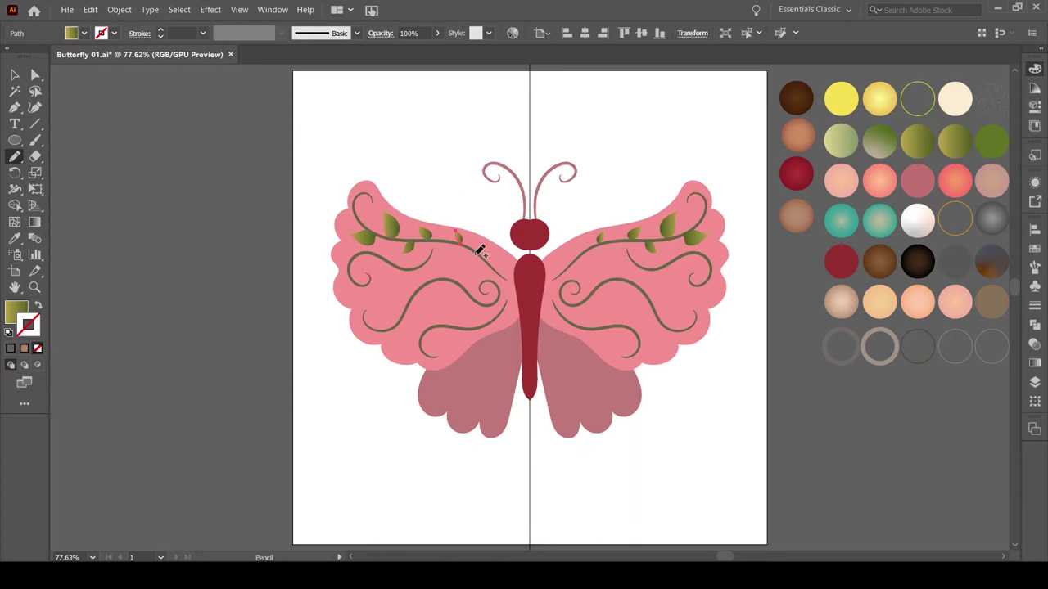
pyautogui.moveTo(425, 308); pyautogui.dragTo(418, 293)
pyautogui.moveTo(438, 266); pyautogui.dragTo(453, 290)
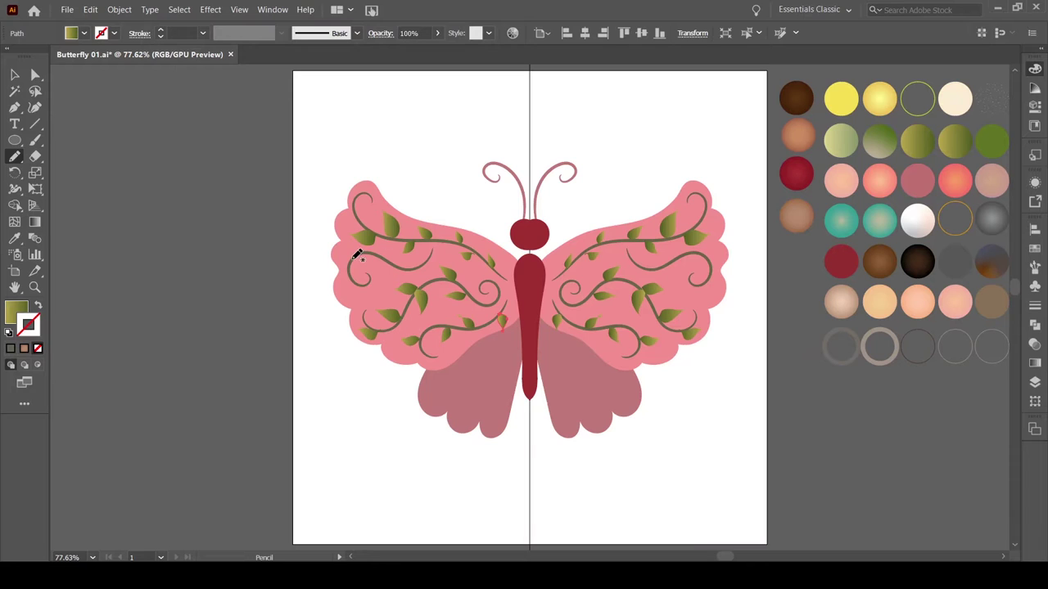
pyautogui.moveTo(407, 264); pyautogui.dragTo(408, 267)
# - Add three small peach ellipse dots on the left wing
pyautogui.press('l')
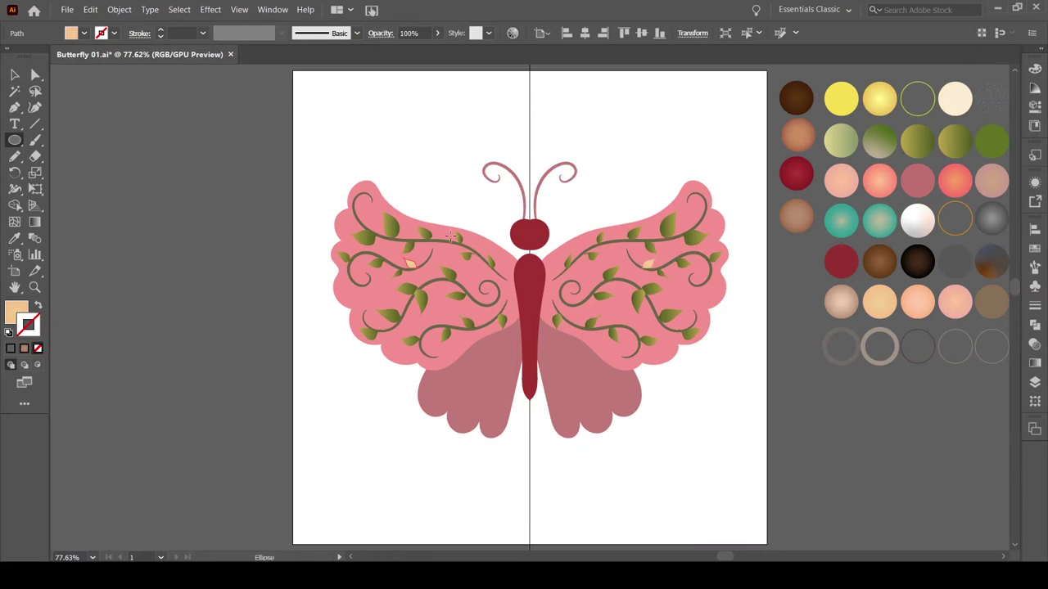
pyautogui.moveTo(468, 271); pyautogui.dragTo(478, 281)
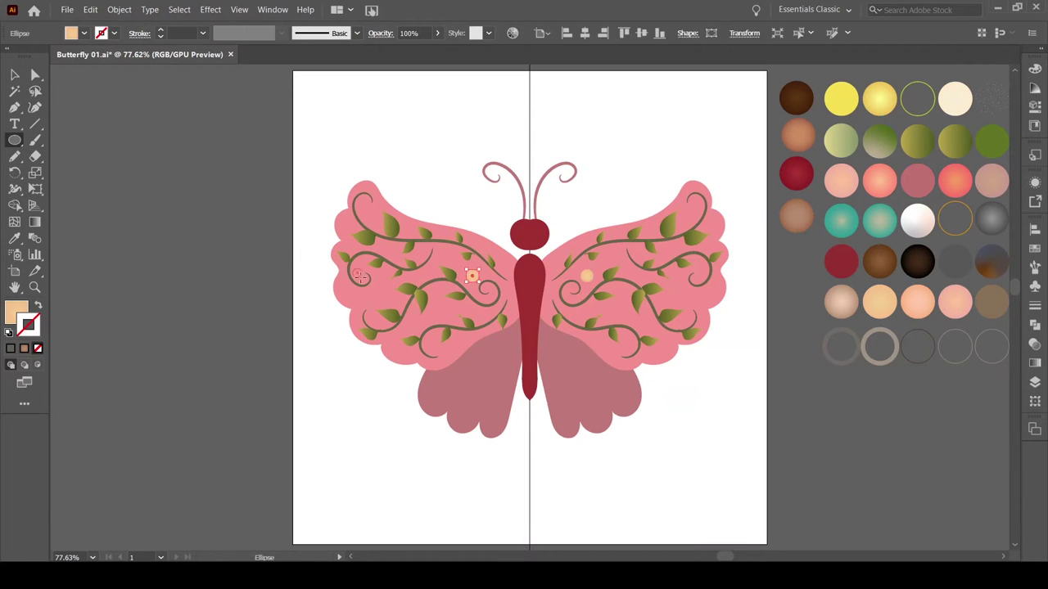
pyautogui.moveTo(428, 344); pyautogui.dragTo(438, 355)
pyautogui.moveTo(363, 205); pyautogui.dragTo(373, 215)
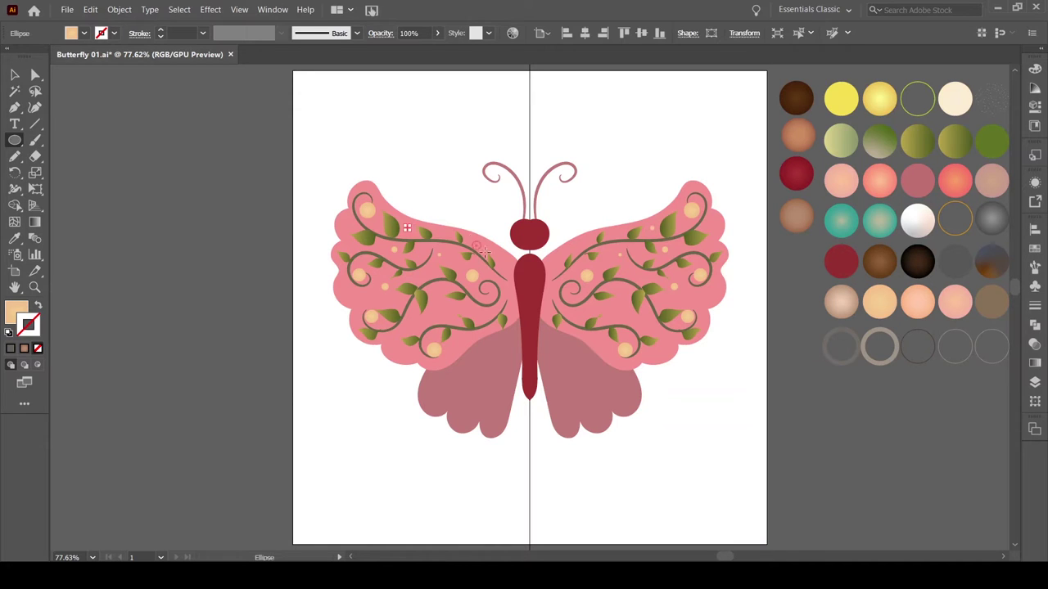
# - Clear the selection and sample a salmon pink fill colour
pyautogui.hotkey('ctrl', 'shift', 'a')
pyautogui.click(14, 238)
pyautogui.click(955, 182)
# - Draw a salmon backing and an orange highlight along the left wing's top edge
pyautogui.press('n')
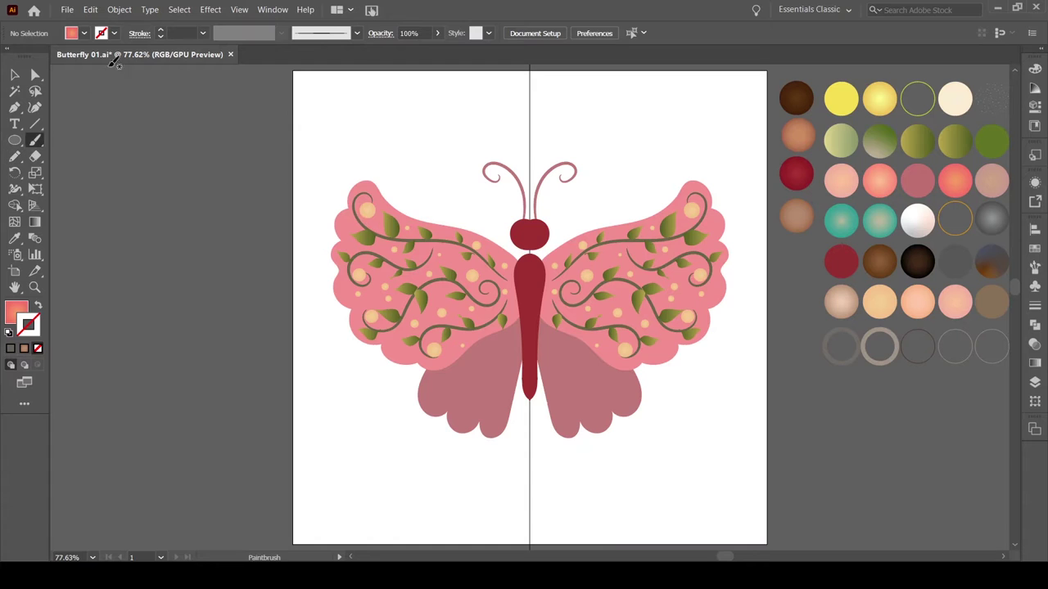
pyautogui.moveTo(351, 209); pyautogui.dragTo(342, 238)
pyautogui.hotkey('ctrl', 'z')
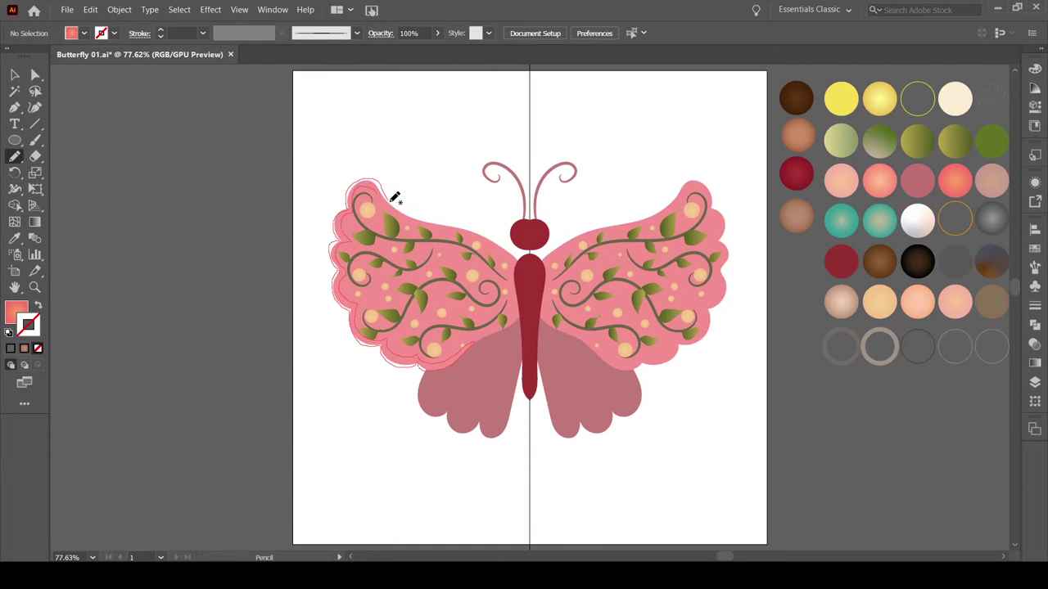
pyautogui.moveTo(388, 186); pyautogui.dragTo(388, 186)
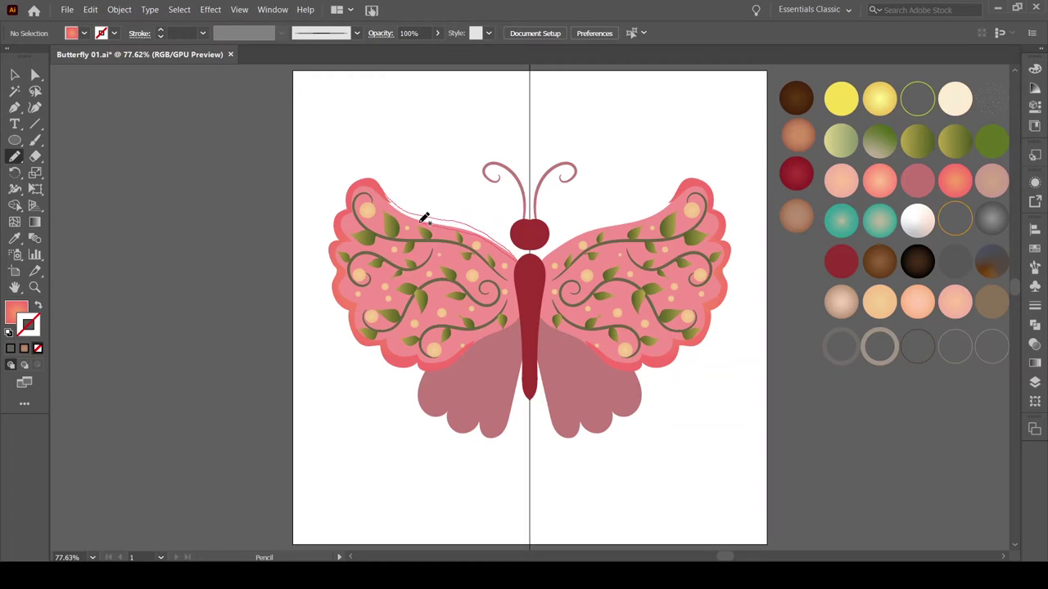
pyautogui.moveTo(435, 221); pyautogui.dragTo(388, 187)
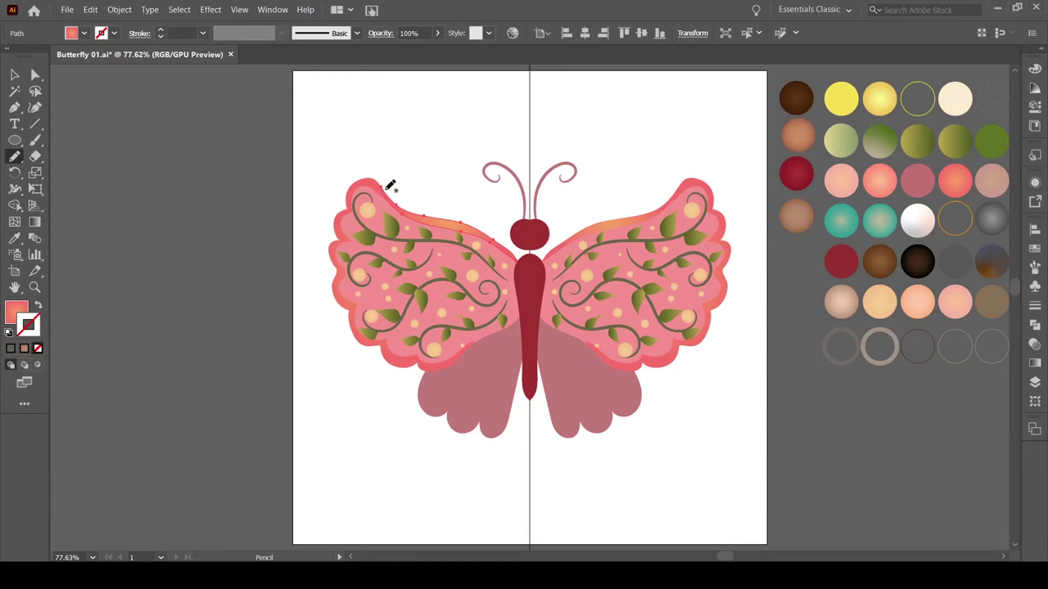
# - Pick up the body's dark red colour
pyautogui.press('v')
pyautogui.click(540, 298)
pyautogui.click(678, 496)
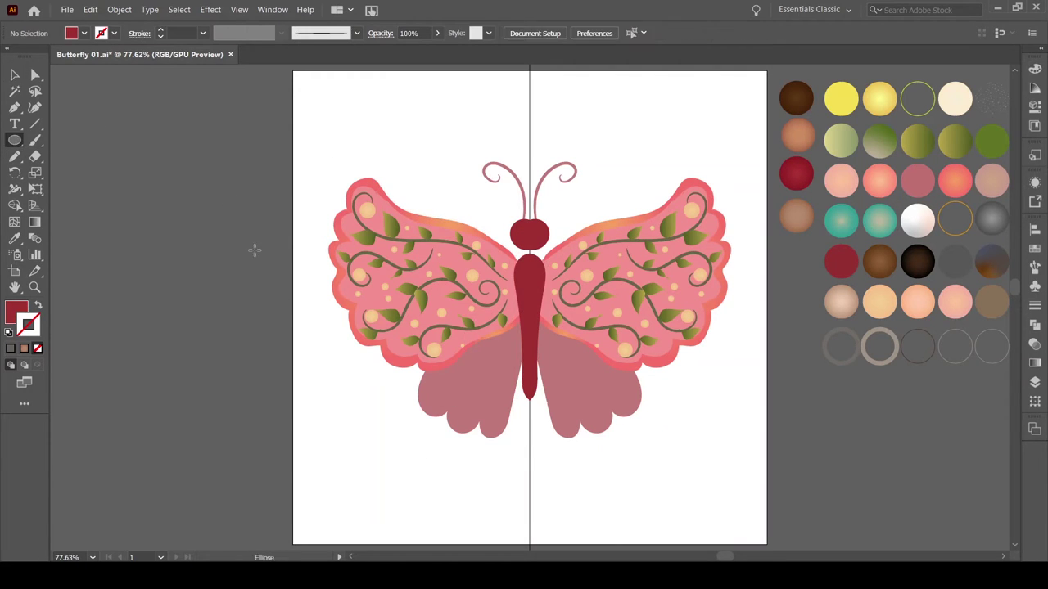
# - Draw three small dark red hearts along the left wing's vines
pyautogui.click(15, 156)
pyautogui.moveTo(435, 264); pyautogui.dragTo(433, 260)
pyautogui.moveTo(382, 292); pyautogui.dragTo(370, 303)
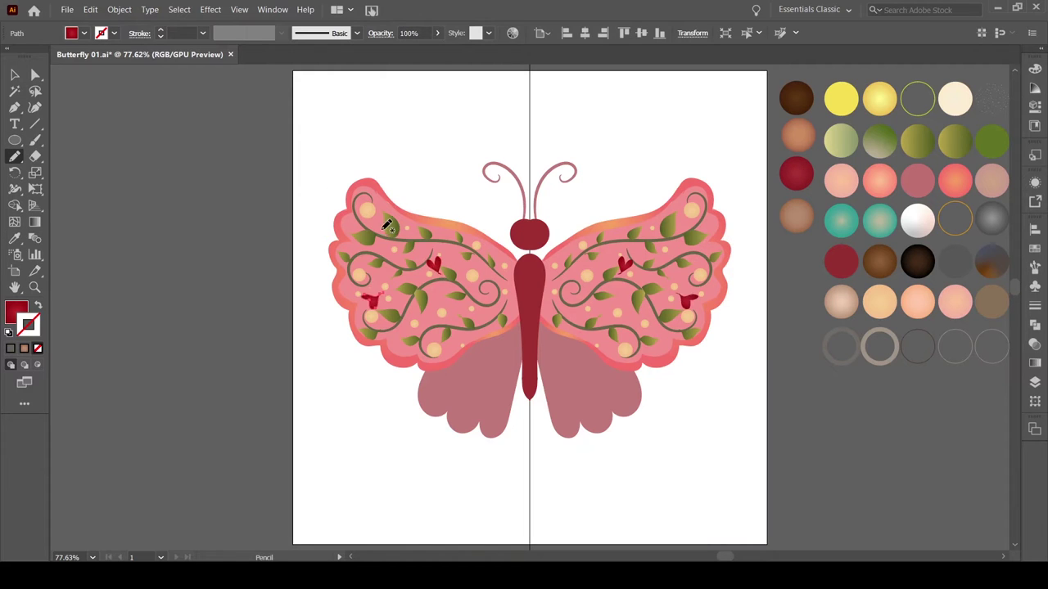
pyautogui.moveTo(460, 319); pyautogui.dragTo(449, 316)
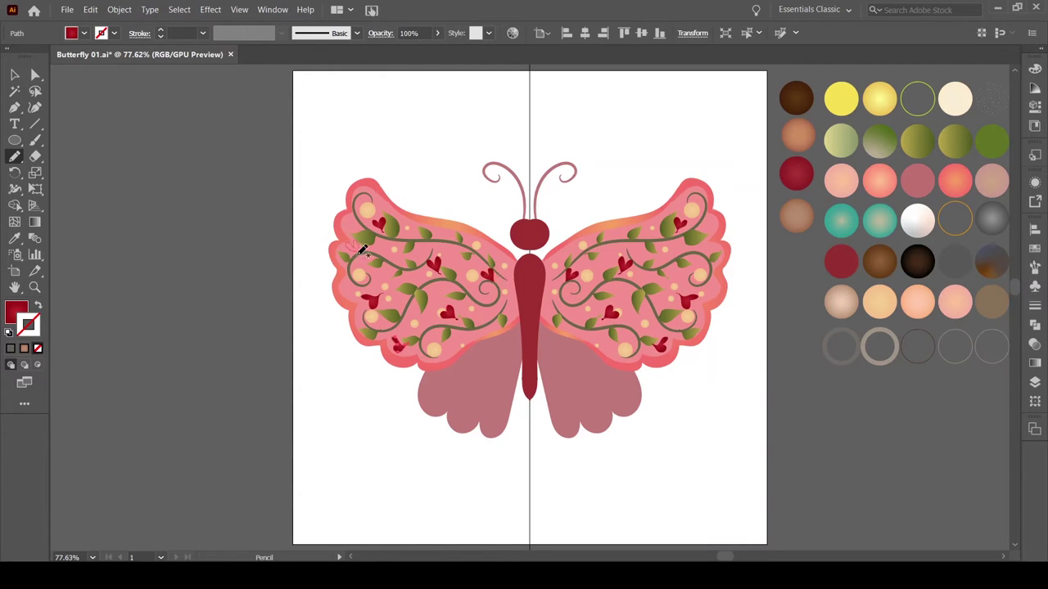
pyautogui.hotkey('ctrl', 'shift', 'a')
pyautogui.click(35, 140)
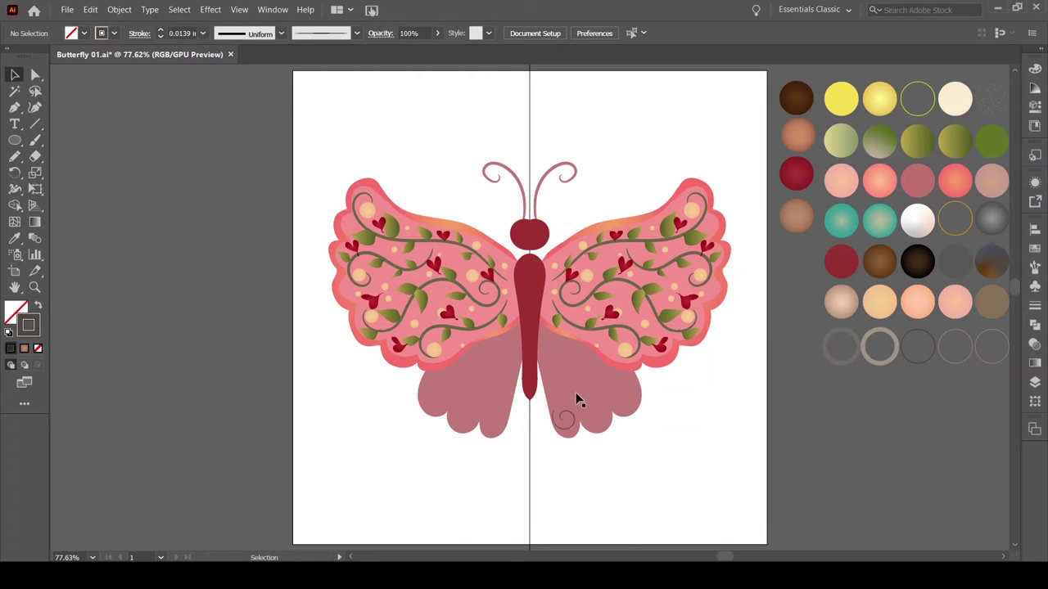
# - Adjust the stroke weight and paint a dark curl on the left lower wing
pyautogui.hotkey('ctrl', 'z')
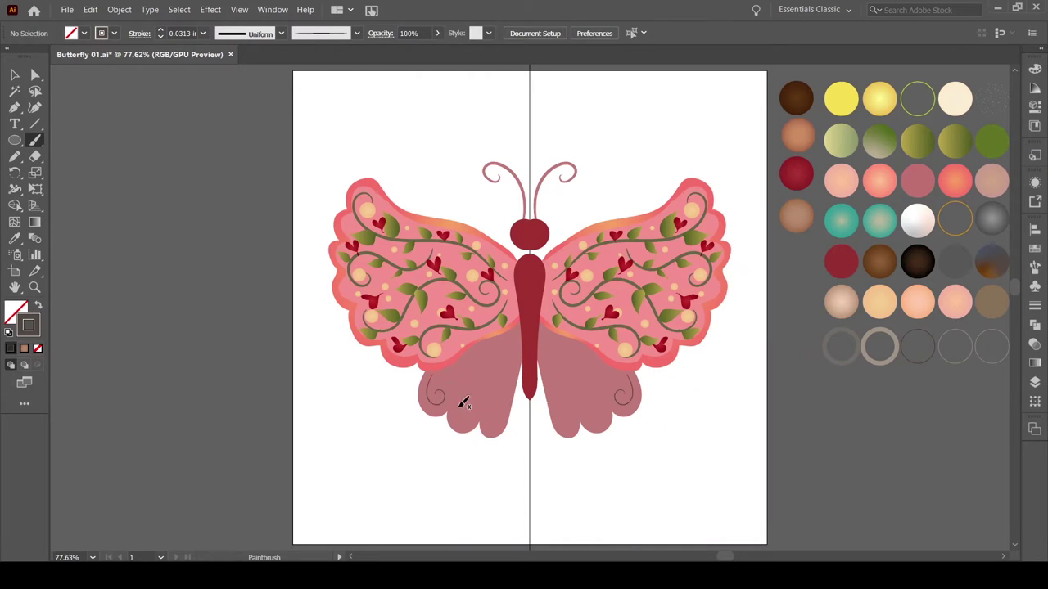
pyautogui.keyDown('ctrl'); pyautogui.click(434, 397); pyautogui.keyUp('ctrl')
pyautogui.click(161, 30)
pyautogui.hotkey('ctrl', 'shift', 'a')
pyautogui.moveTo(489, 344)
pyautogui.mouseDown()
pyautogui.moveTo(467, 380)
pyautogui.moveTo(506, 420)
pyautogui.mouseUp()
# - Add four pink flowers across the left lower wing, one near the wing base
pyautogui.press('n')
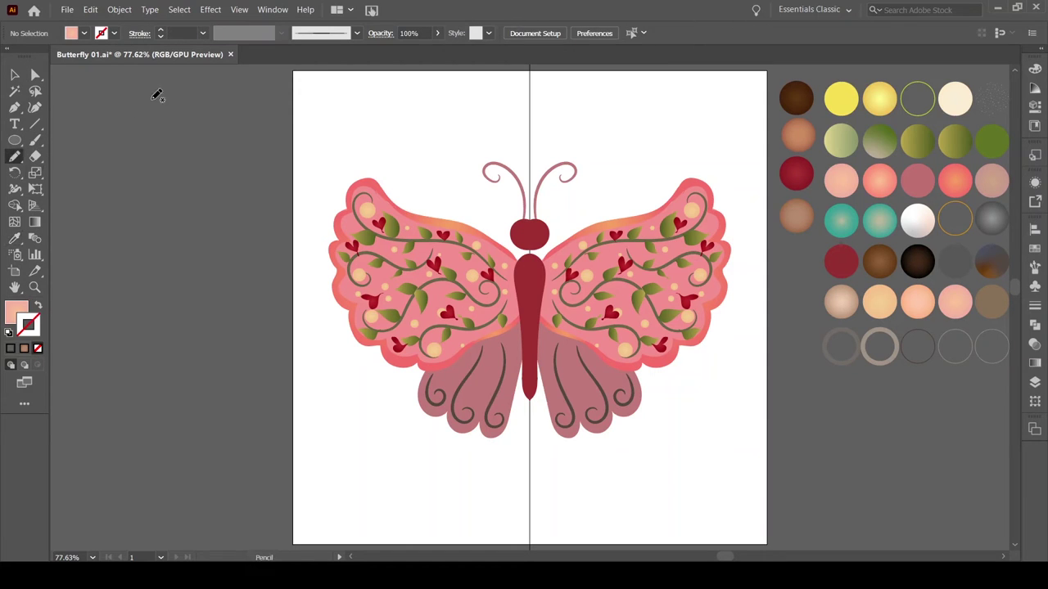
pyautogui.click(448, 380)
pyautogui.click(489, 354)
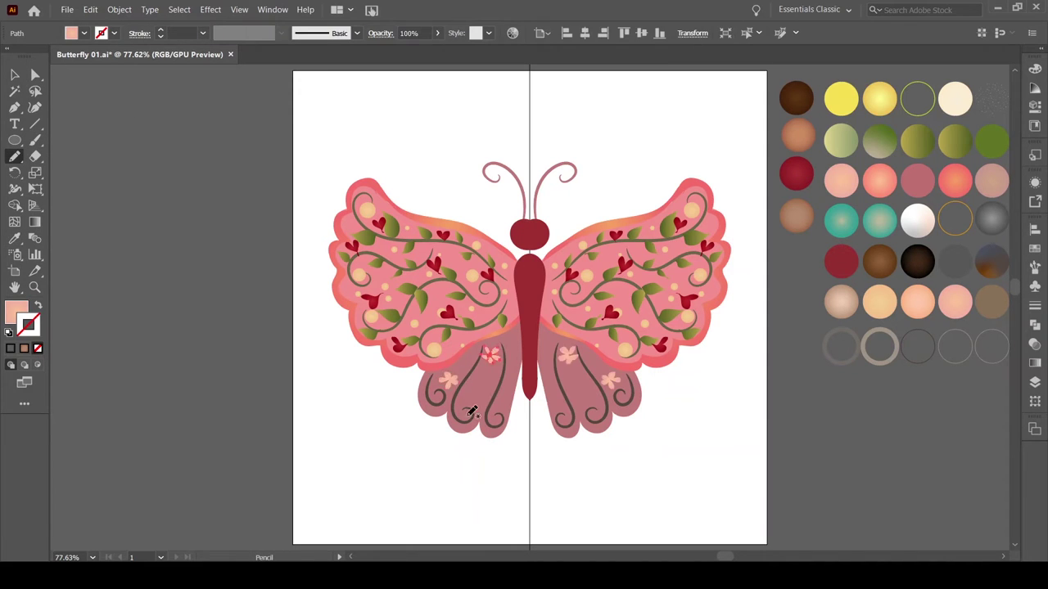
pyautogui.click(485, 393)
pyautogui.press('v')
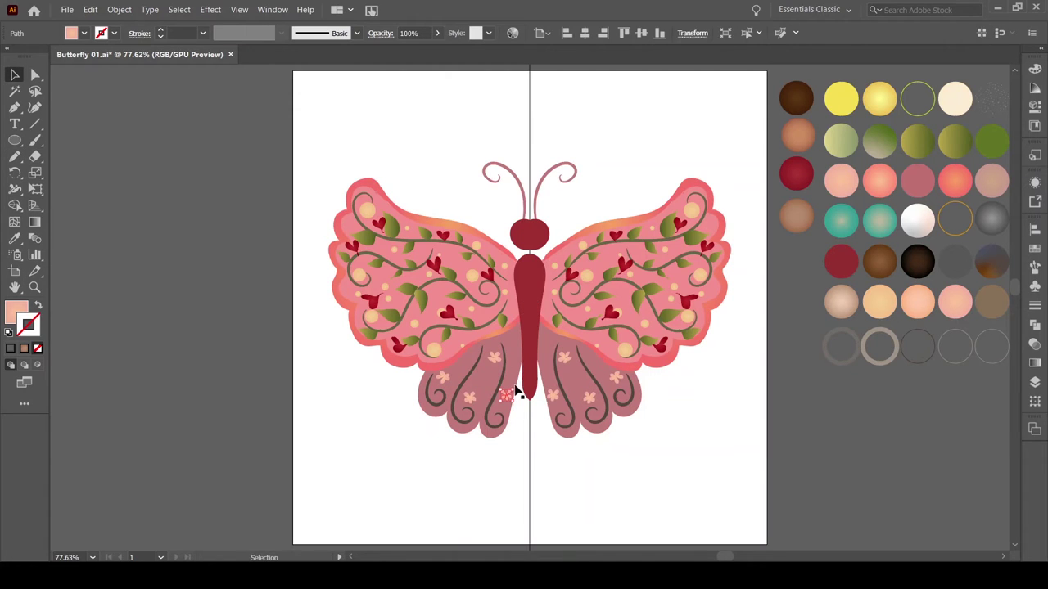
pyautogui.press('n')
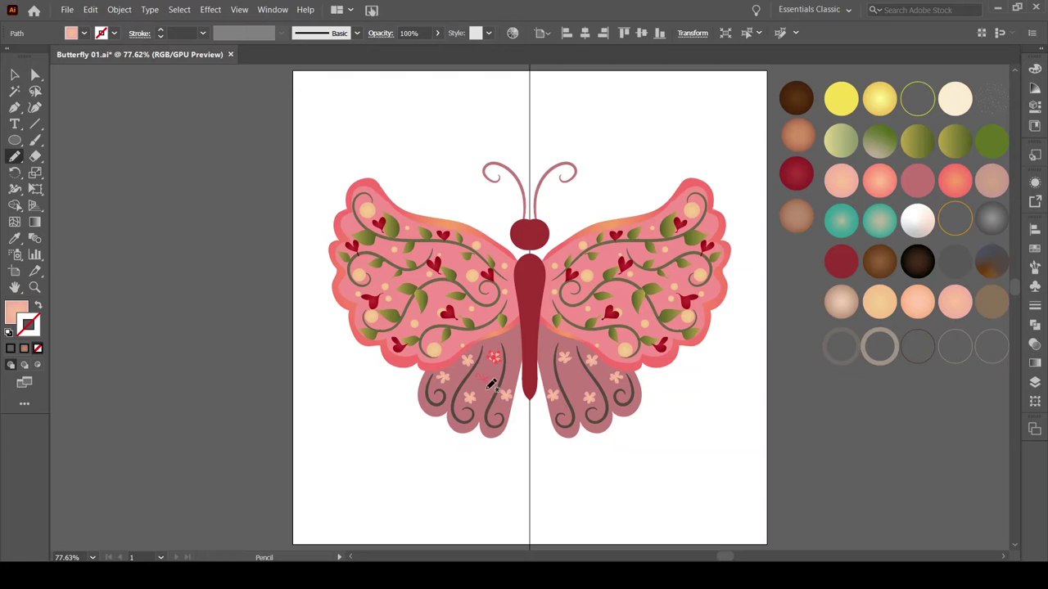
pyautogui.press('v')
pyautogui.press('n')
pyautogui.click(511, 348)
pyautogui.press('v')
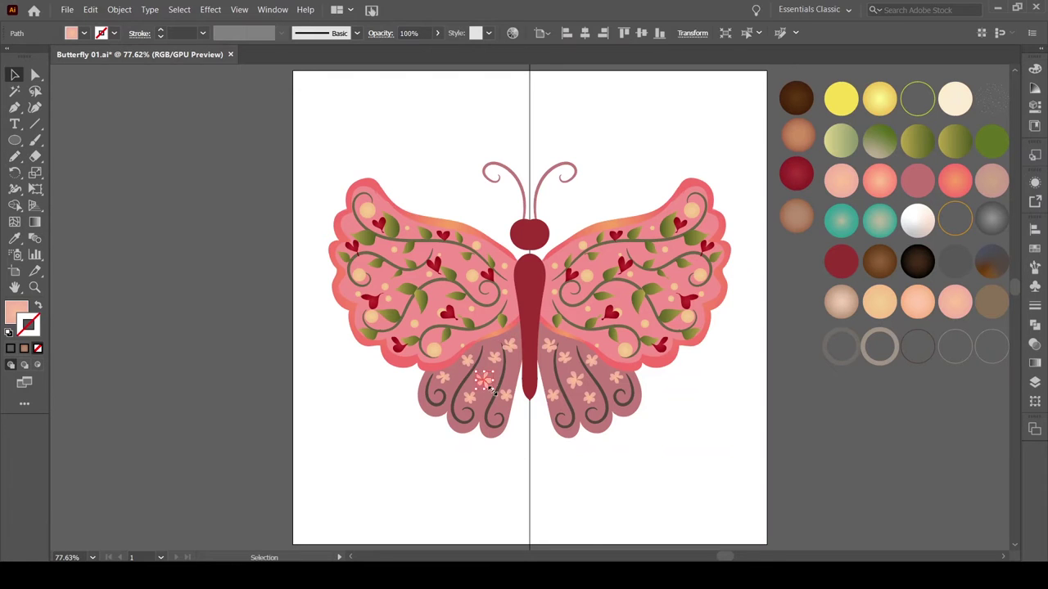
pyautogui.hotkey('ctrl', 'shift', 'a')
# - Sample coral and draw an ellipse centre on a flower
pyautogui.press('i')
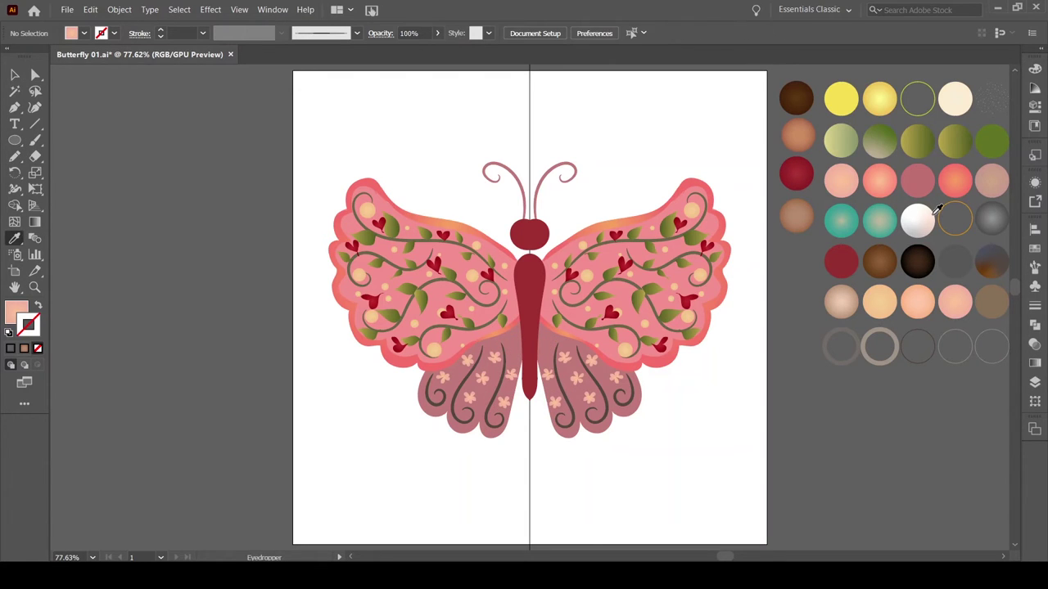
pyautogui.click(956, 180)
pyautogui.press('l')
pyautogui.scroll(5, 484, 428)
pyautogui.moveTo(438, 245); pyautogui.dragTo(450, 258)
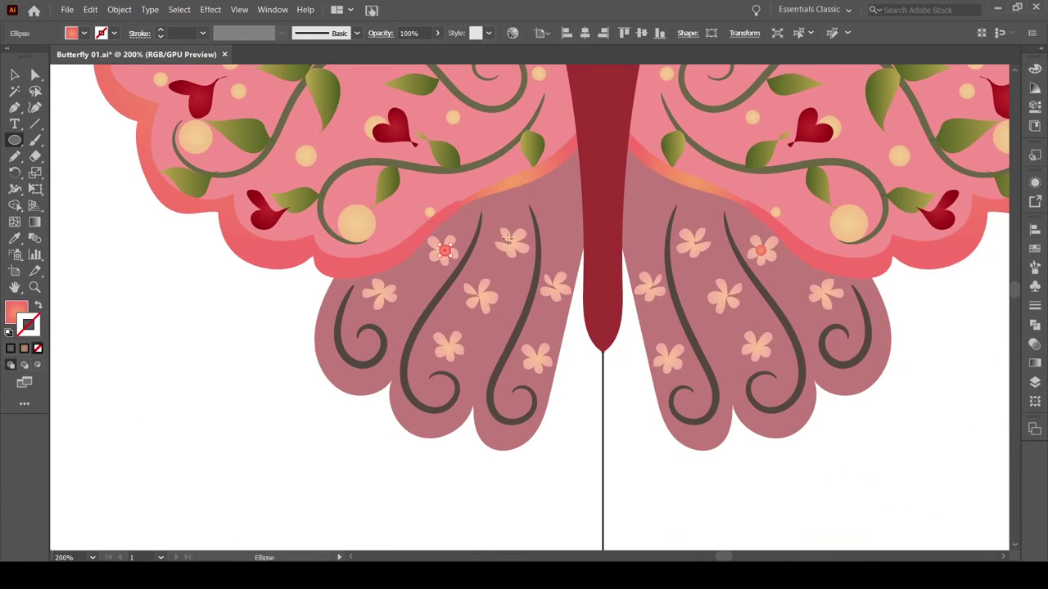
pyautogui.hotkey('ctrl', 'shift', 'a')
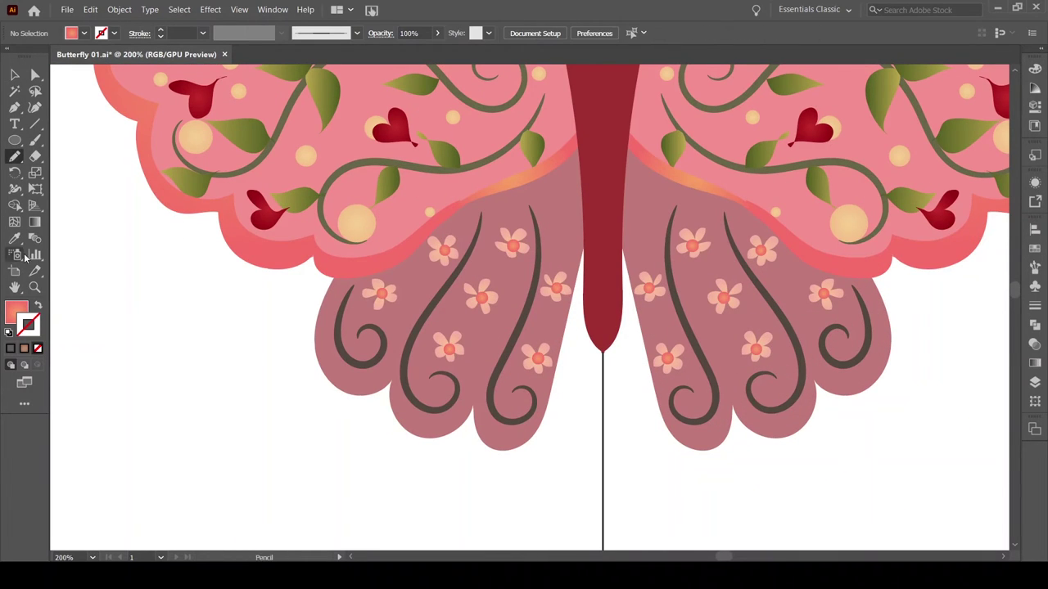
# - Sample a peach colour and draw leaves beside the first few flowers
pyautogui.press('i')
pyautogui.scroll(-5, 483, 381)
pyautogui.scroll(5, 573, 500)
pyautogui.press('n')
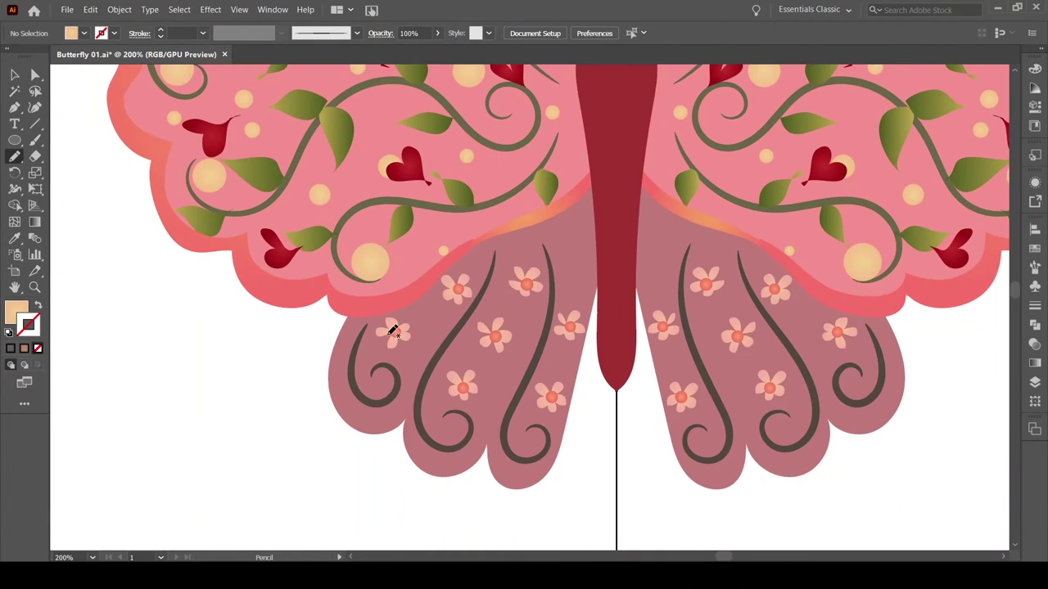
pyautogui.moveTo(390, 334); pyautogui.dragTo(373, 352)
pyautogui.moveTo(524, 270); pyautogui.dragTo(524, 247)
pyautogui.moveTo(515, 289); pyautogui.dragTo(498, 299)
pyautogui.moveTo(494, 344)
pyautogui.mouseDown()
pyautogui.moveTo(490, 366)
pyautogui.moveTo(431, 378)
pyautogui.mouseUp()
# - Draw more peach leaves beside the remaining flowers
pyautogui.moveTo(469, 391); pyautogui.dragTo(481, 407)
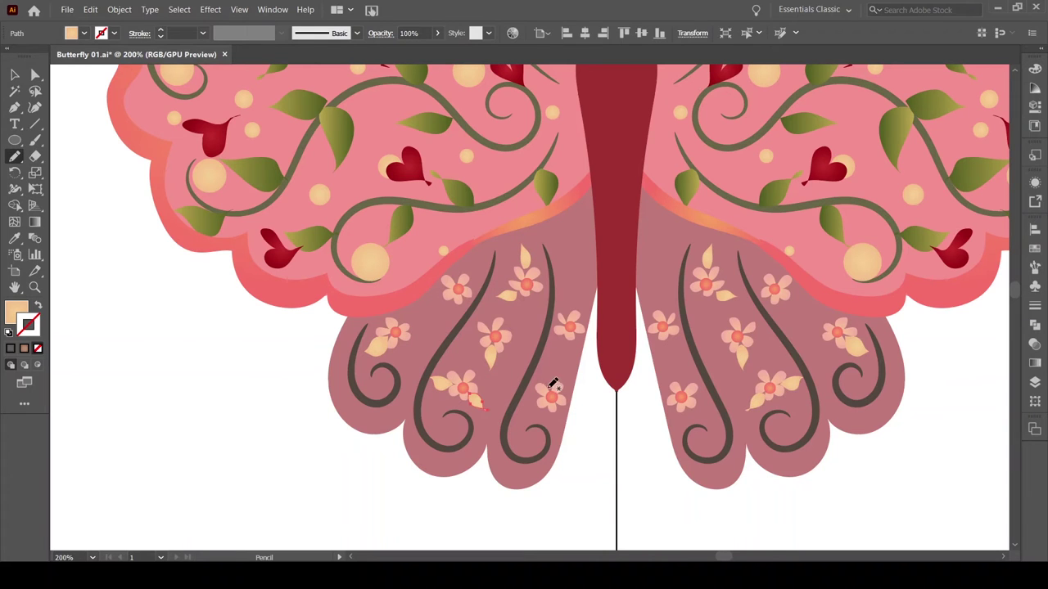
pyautogui.moveTo(548, 389); pyautogui.dragTo(544, 365)
pyautogui.moveTo(569, 316); pyautogui.dragTo(565, 295)
pyautogui.scroll(2, 644, 295)
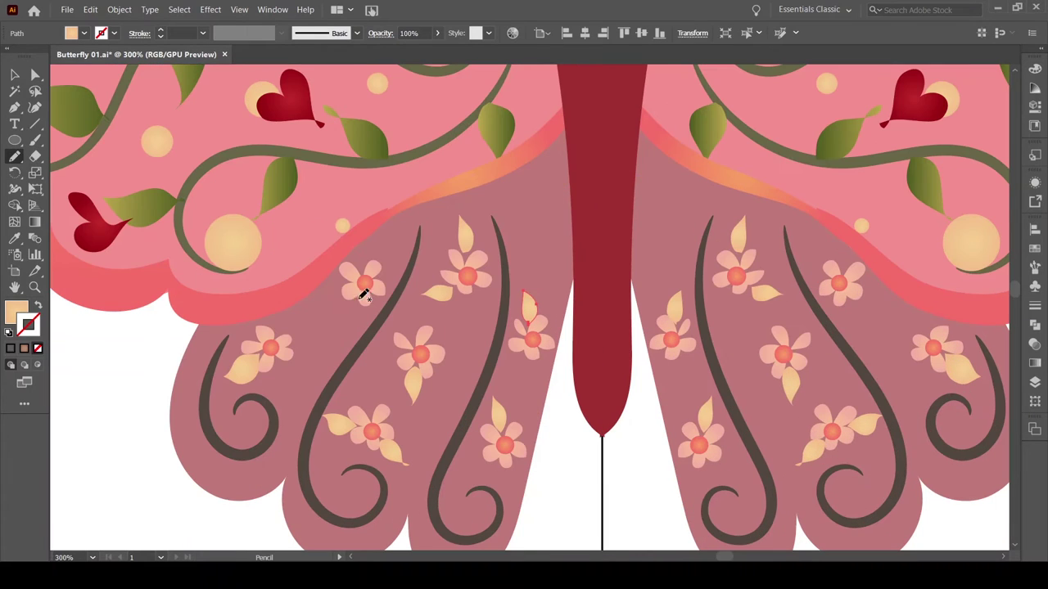
pyautogui.moveTo(357, 286); pyautogui.dragTo(350, 319)
pyautogui.moveTo(501, 458); pyautogui.dragTo(489, 478)
pyautogui.moveTo(526, 348); pyautogui.dragTo(514, 370)
pyautogui.press('v')
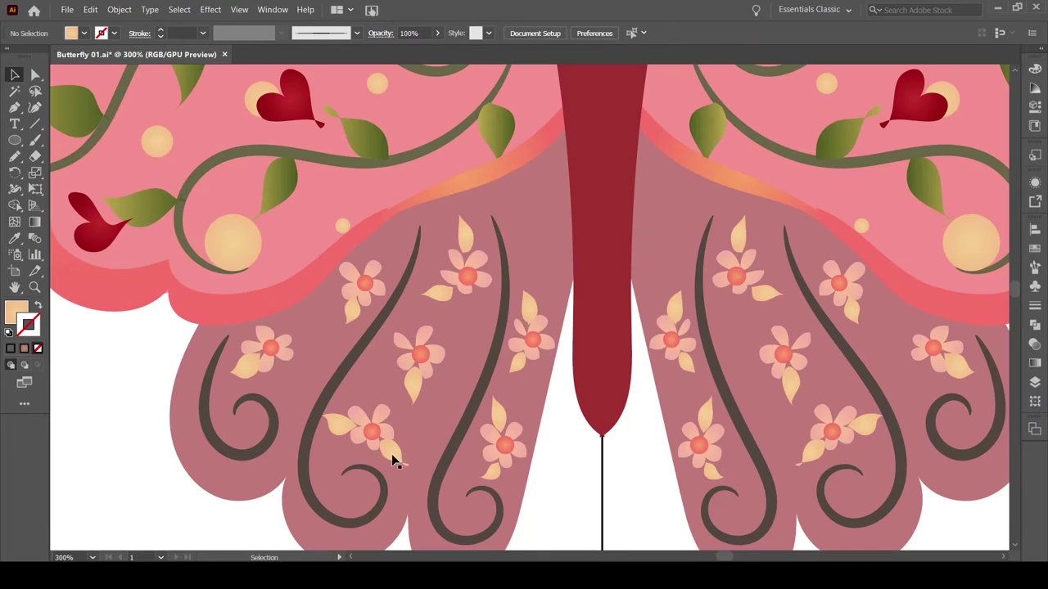
# - Sample the olive leaf green and draw three green dots in the swirl ends
pyautogui.click(14, 238)
pyautogui.click(74, 111)
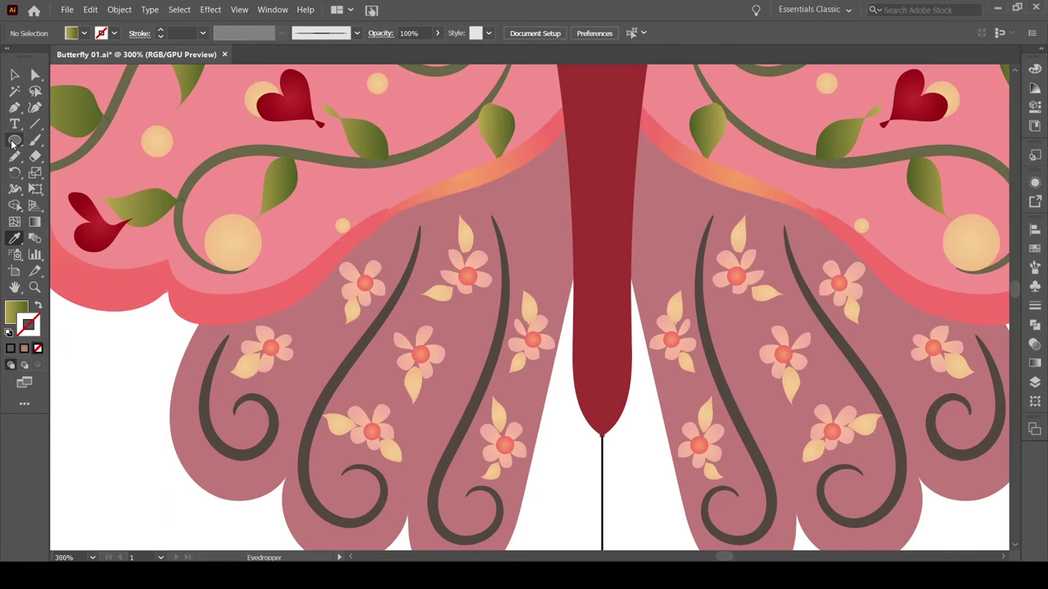
pyautogui.click(14, 140)
pyautogui.moveTo(244, 424); pyautogui.dragTo(257, 437)
pyautogui.moveTo(352, 493); pyautogui.dragTo(365, 506)
pyautogui.moveTo(484, 501); pyautogui.dragTo(498, 514)
# - Paint a stroke along a left-wing swirl and pick up a new brush colour
pyautogui.hotkey('ctrl', '-')
pyautogui.hotkey('ctrl', '-')
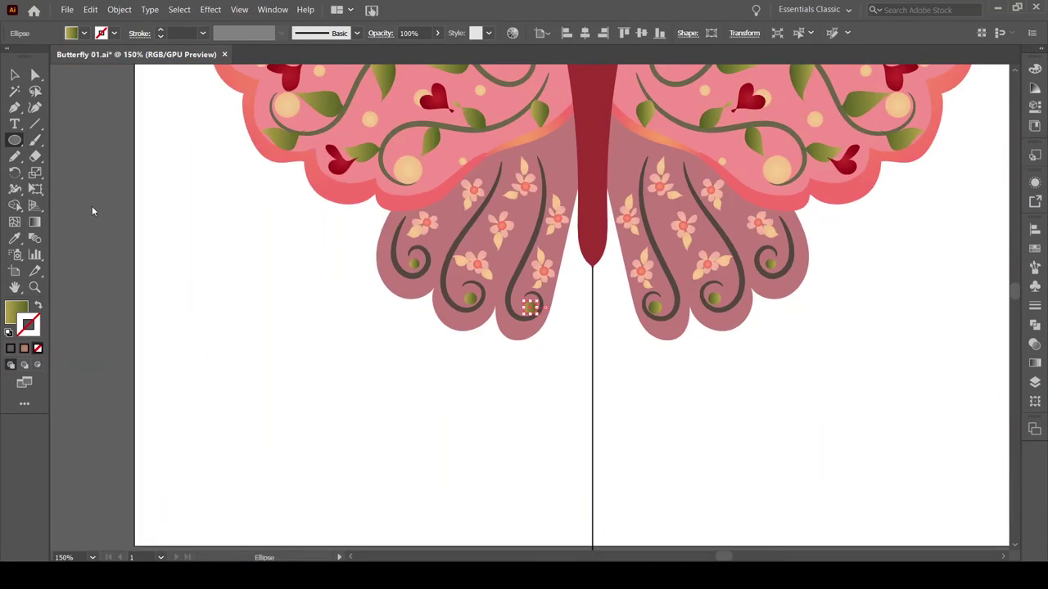
pyautogui.click(36, 140)
pyautogui.moveTo(336, 347); pyautogui.dragTo(362, 382)
pyautogui.press('v')
pyautogui.press('i')
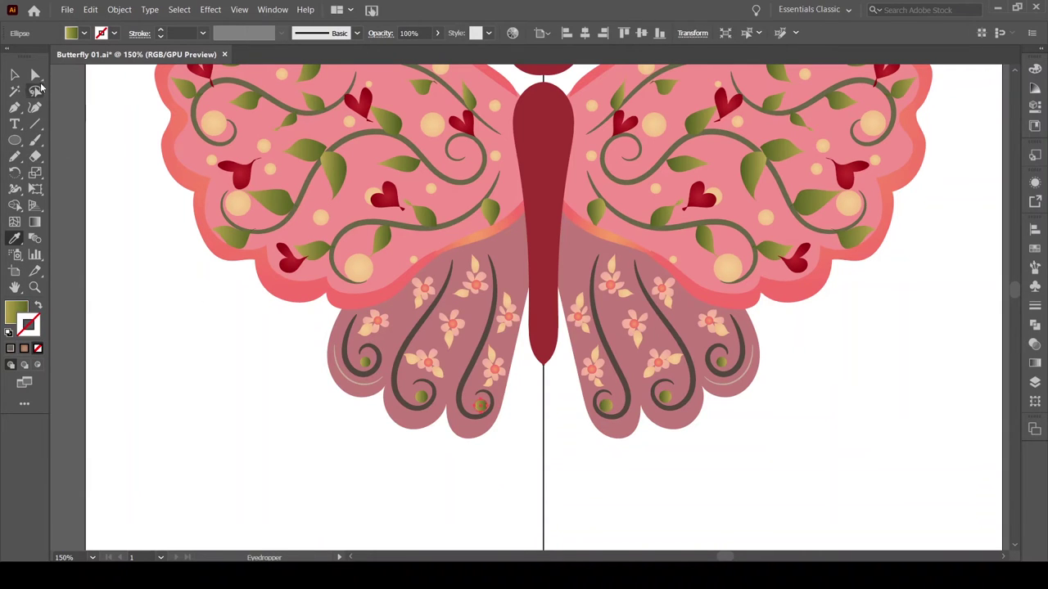
pyautogui.press('b')
# - Paint beige strokes: a lower-wing swirl, an arc under a lobe, and two S-swirls
pyautogui.moveTo(334, 348)
pyautogui.mouseDown()
pyautogui.moveTo(442, 419)
pyautogui.moveTo(495, 409)
pyautogui.mouseUp()
pyautogui.moveTo(514, 239); pyautogui.dragTo(507, 288)
pyautogui.press('v')
pyautogui.press('b')
pyautogui.moveTo(408, 302); pyautogui.dragTo(388, 344)
pyautogui.moveTo(481, 302); pyautogui.dragTo(468, 347)
# - Draw two tiny red dots on the lower wing, then deselect and view the artboard
pyautogui.press('l')
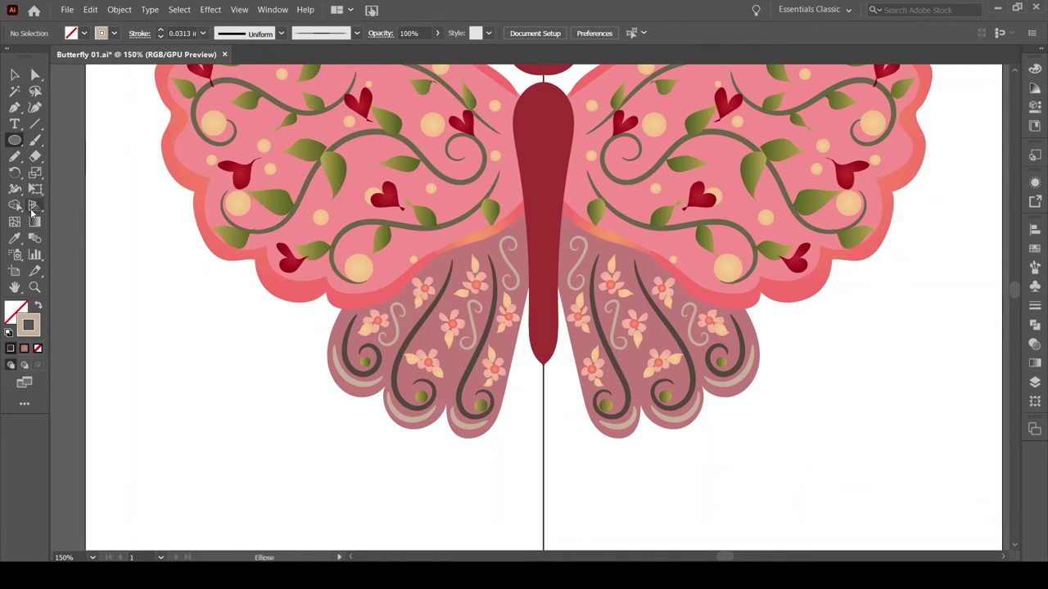
pyautogui.hotkey('ctrl', '+')
pyautogui.hotkey('ctrl', '+')
pyautogui.moveTo(360, 293); pyautogui.dragTo(365, 298)
pyautogui.moveTo(154, 336); pyautogui.dragTo(159, 340)
pyautogui.hotkey('ctrl', '0')
pyautogui.hotkey('ctrl', 'shift', 'a')
# - Sample the greyish-brown colour and draw a small brown dot on the upper wing
pyautogui.press('i')
pyautogui.click(965, 260)
pyautogui.hotkey('ctrl', '+')
pyautogui.hotkey('ctrl', '+')
pyautogui.hotkey('ctrl', '+')
pyautogui.press('l')
pyautogui.moveTo(276, 208); pyautogui.dragTo(284, 217)
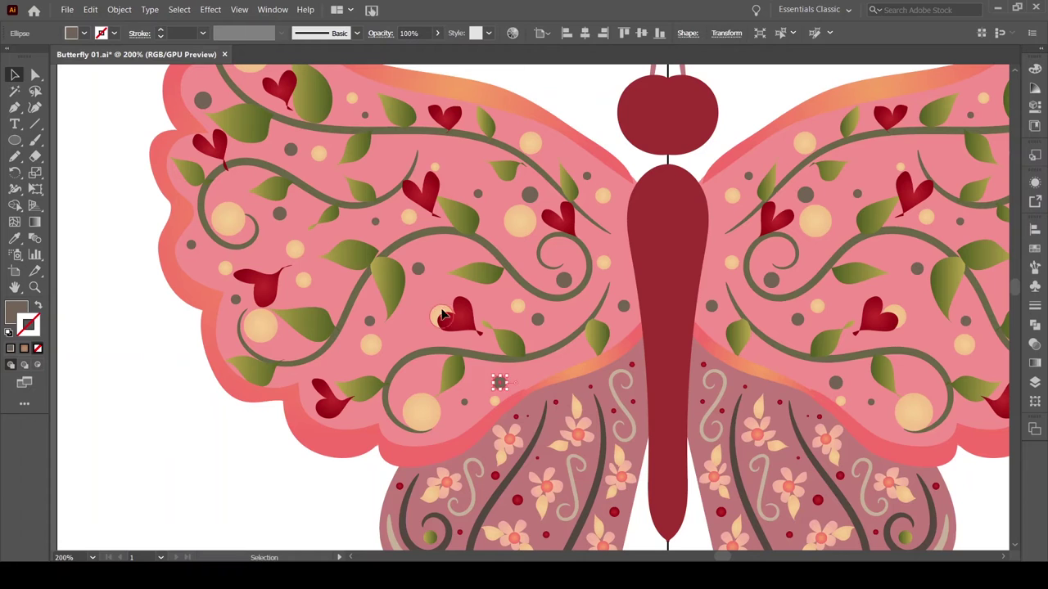
# - Trim away part of a red heart on the left wing with the Eraser
pyautogui.click(260, 286)
pyautogui.hotkey('shift', 'e')
pyautogui.moveTo(278, 274); pyautogui.dragTo(294, 260)
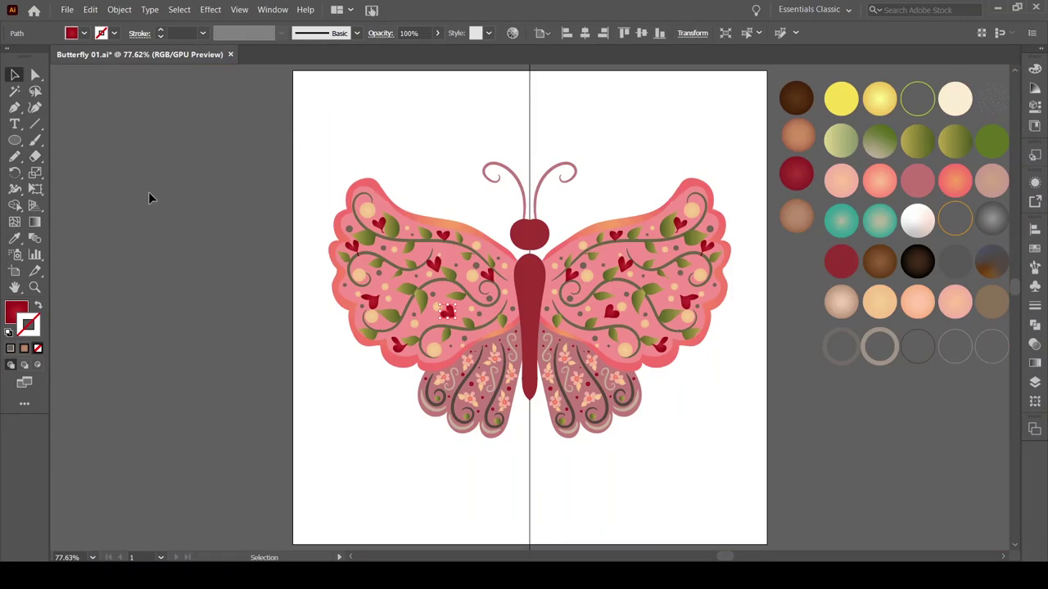
# - Sample the olive green vine colour and set up the Pencil for mirrored curls
pyautogui.press('i')
pyautogui.click(897, 363)
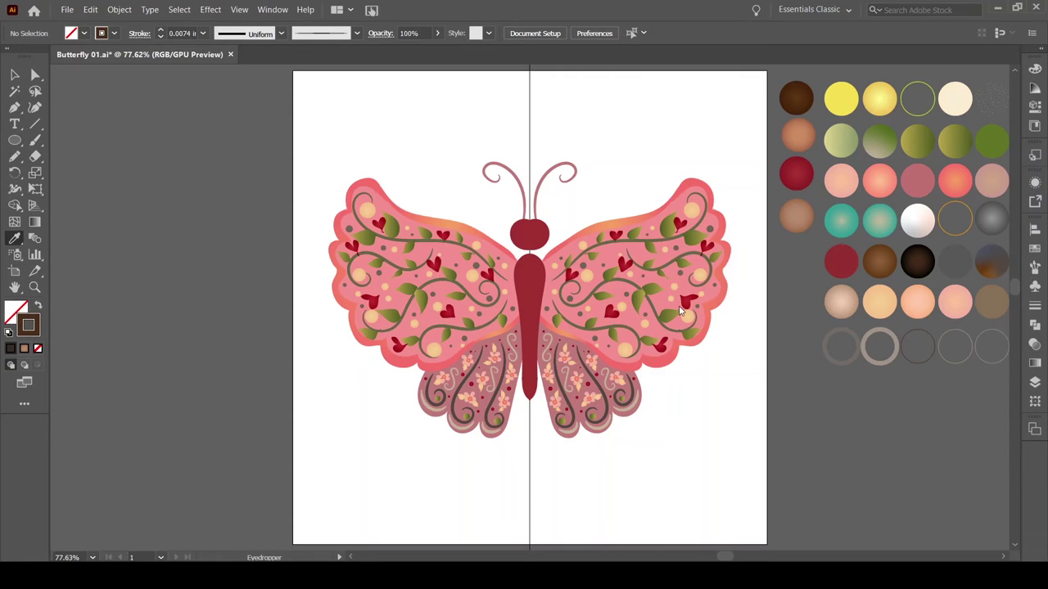
pyautogui.click(645, 252)
pyautogui.press('b')
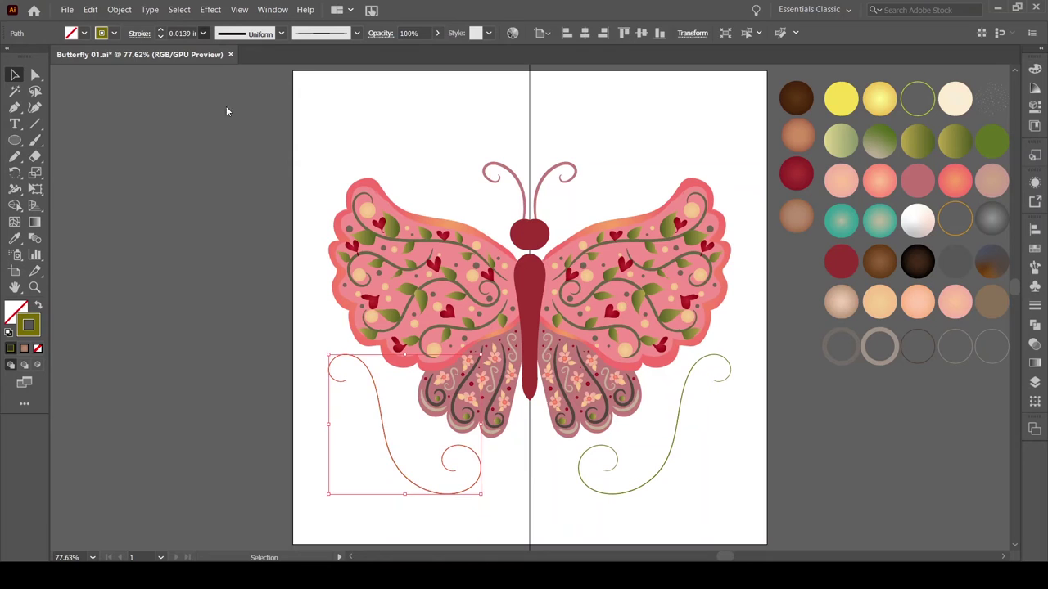
pyautogui.press('n')
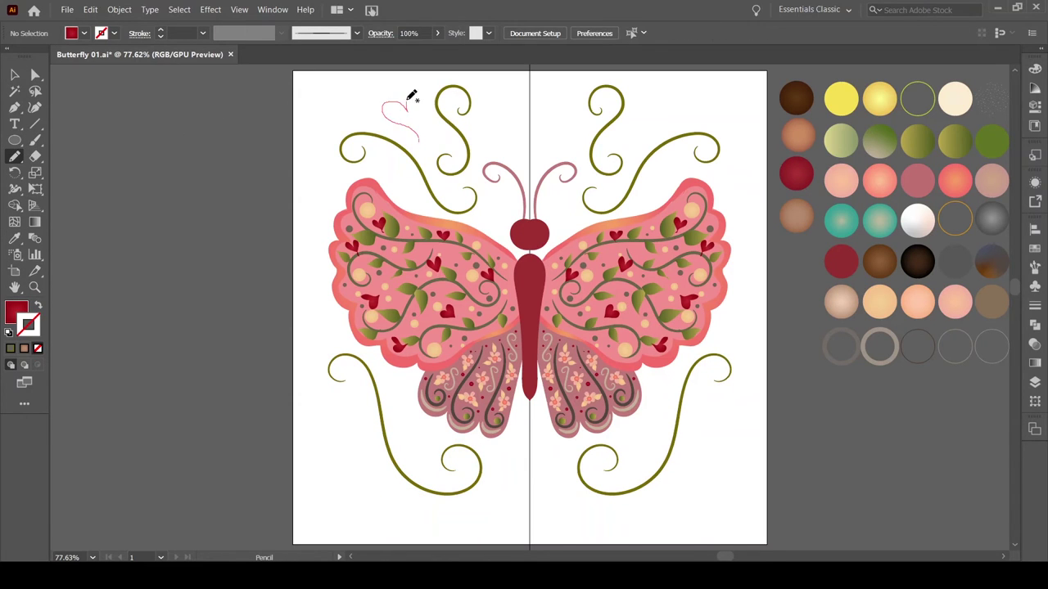
# - Draw five red hearts among the top vines, lower-left vine and beside the antenna
pyautogui.moveTo(414, 109); pyautogui.dragTo(401, 136)
pyautogui.moveTo(348, 397); pyautogui.dragTo(348, 429)
pyautogui.moveTo(401, 170); pyautogui.dragTo(399, 192)
pyautogui.moveTo(490, 131); pyautogui.dragTo(488, 153)
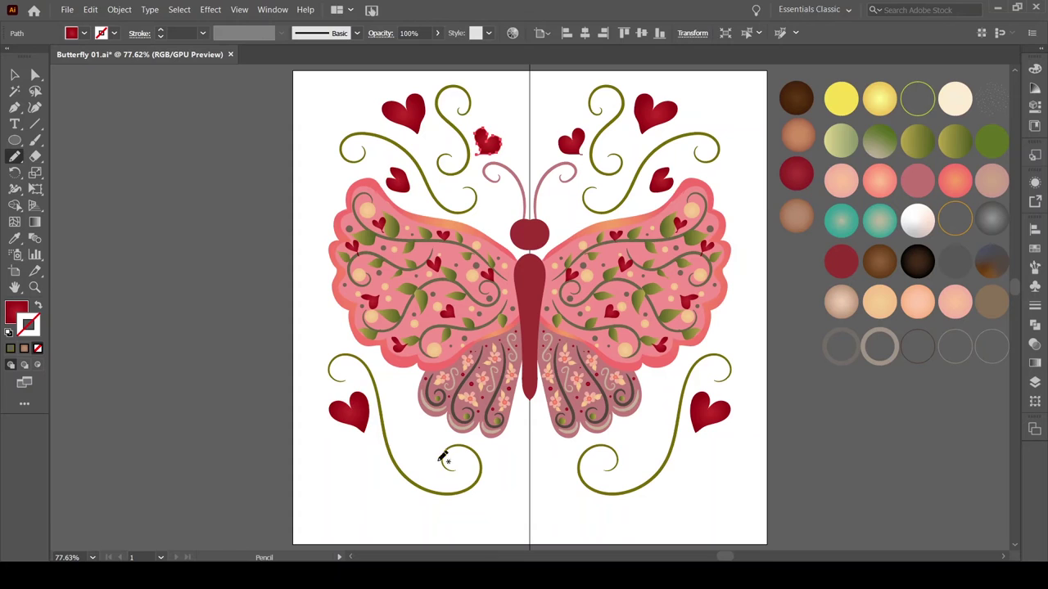
pyautogui.moveTo(417, 441); pyautogui.dragTo(419, 446)
pyautogui.keyDown('ctrl'); pyautogui.click(261, 224); pyautogui.keyUp('ctrl')
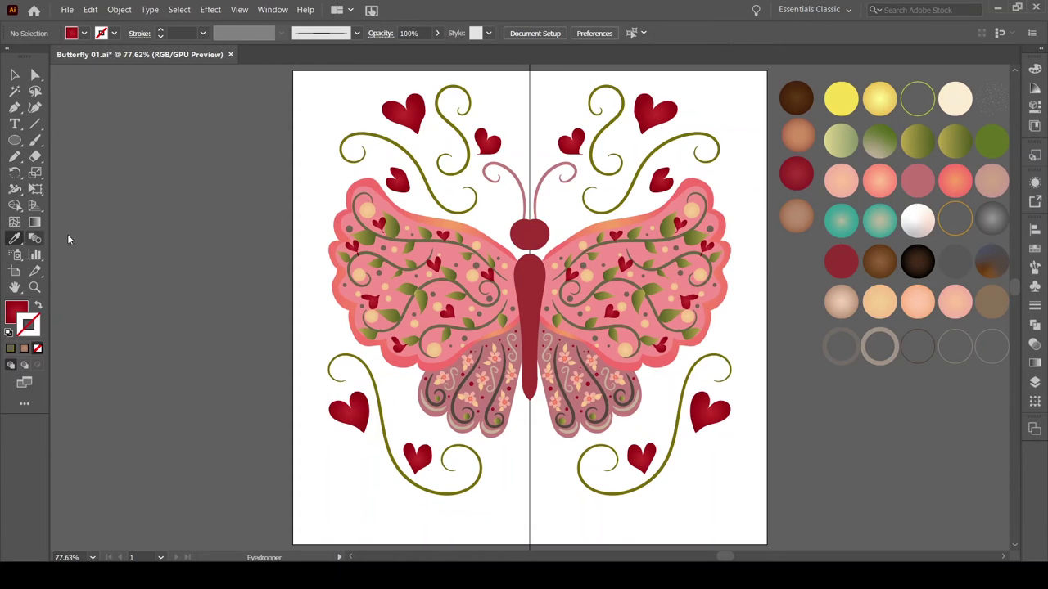
# - Draw six green leaves along the lower-left, top-left and inner top vines
pyautogui.moveTo(360, 329); pyautogui.dragTo(360, 331)
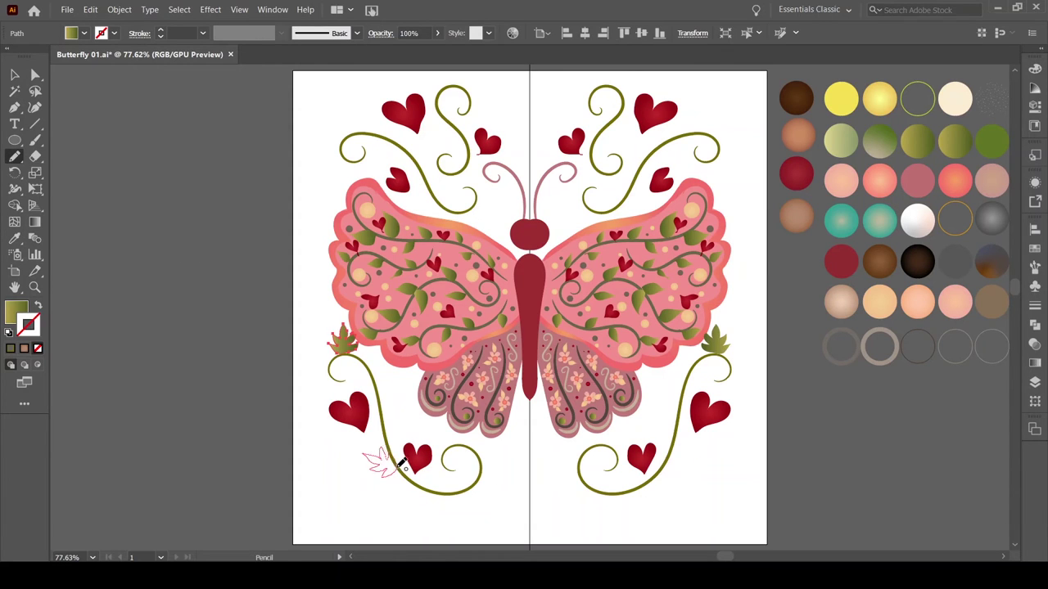
pyautogui.moveTo(462, 491); pyautogui.dragTo(491, 496)
pyautogui.moveTo(373, 368); pyautogui.dragTo(395, 396)
pyautogui.moveTo(355, 120); pyautogui.dragTo(369, 115)
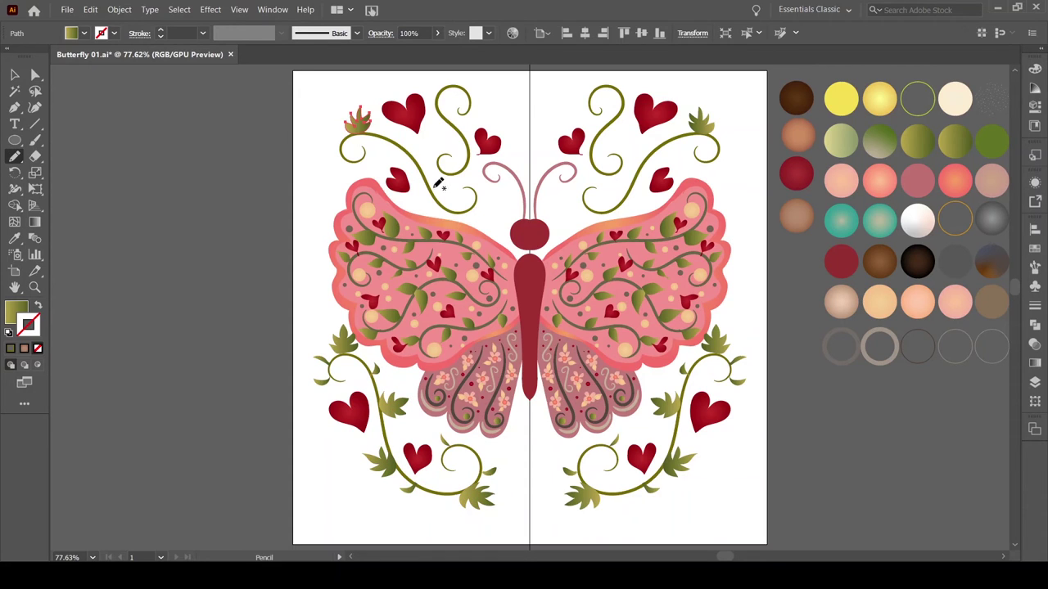
pyautogui.moveTo(446, 147); pyautogui.dragTo(416, 160)
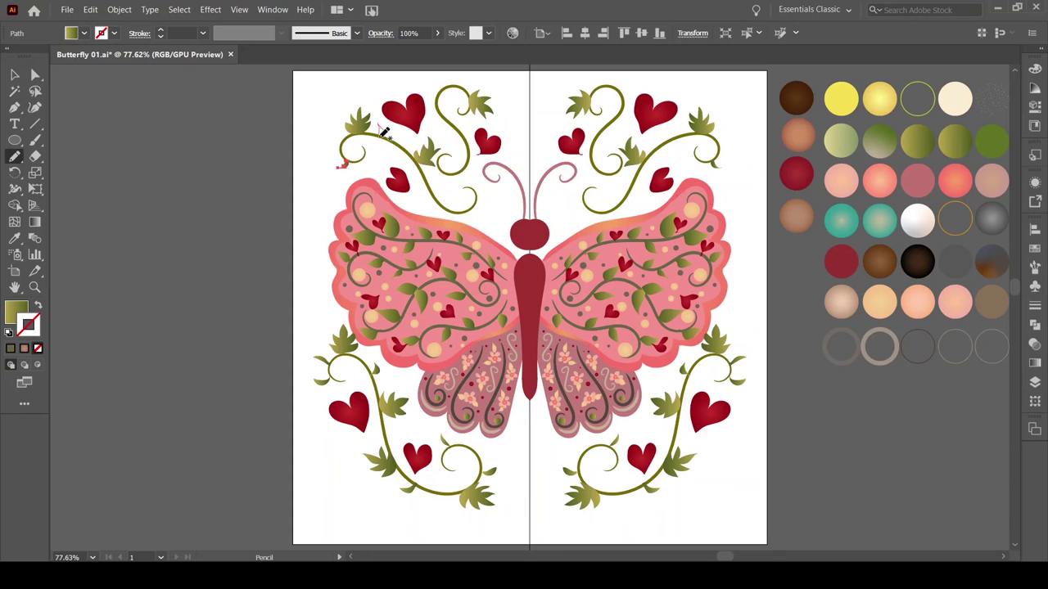
pyautogui.moveTo(449, 196); pyautogui.dragTo(448, 206)
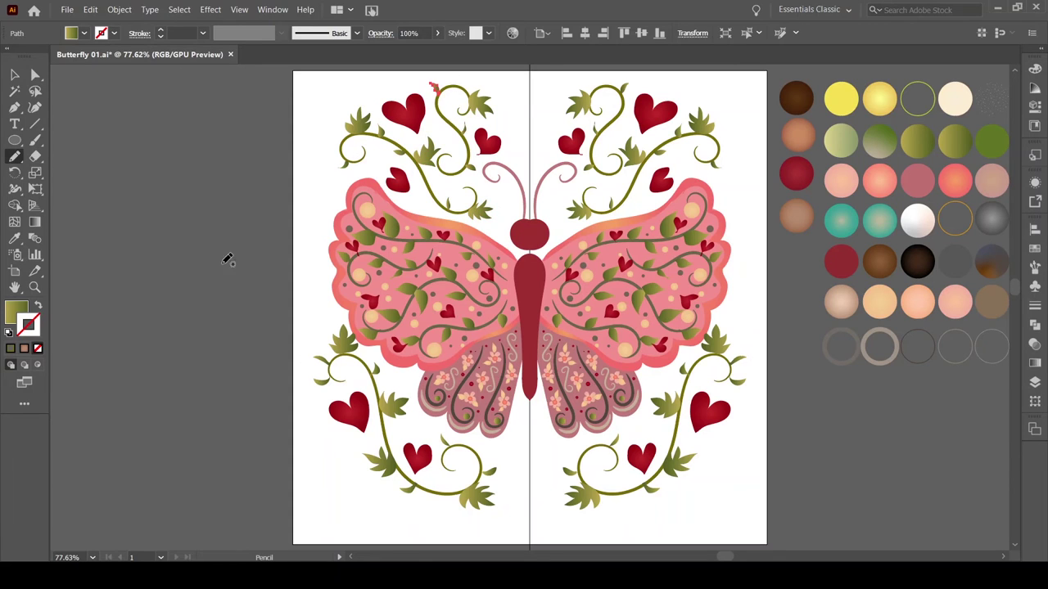
# - Draw a curling vine along the left edge and add a leaf to it
pyautogui.hotkey('shift', 'x')
pyautogui.moveTo(327, 181); pyautogui.dragTo(320, 295)
pyautogui.press('i')
pyautogui.keyDown('ctrl'); pyautogui.click(94, 217); pyautogui.keyUp('ctrl')
pyautogui.hotkey('shift', 'x')
pyautogui.press('n')
pyautogui.moveTo(328, 164); pyautogui.dragTo(314, 250)
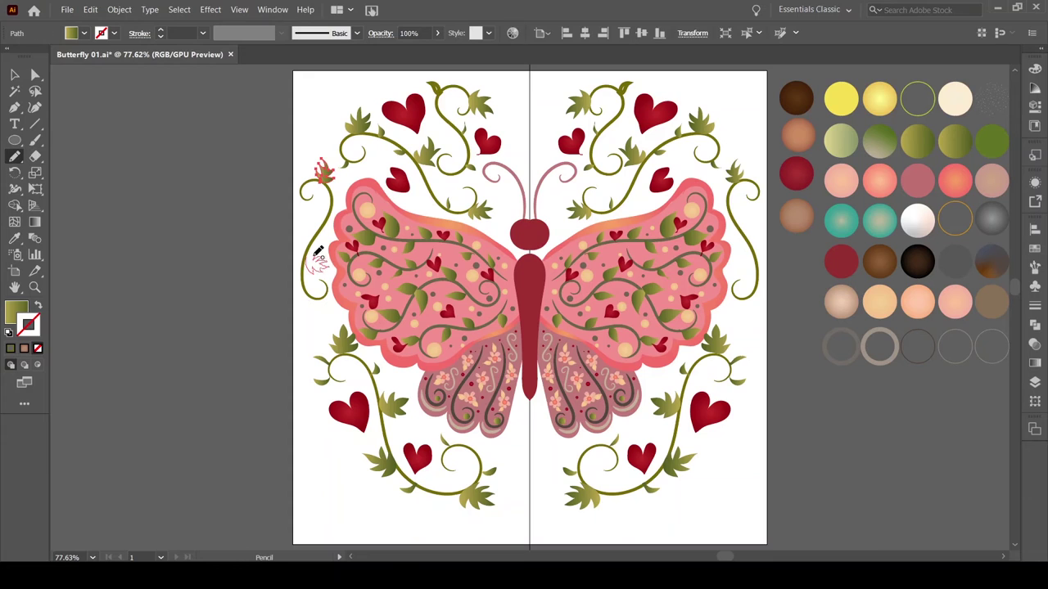
pyautogui.keyDown('ctrl'); pyautogui.click(317, 255); pyautogui.keyUp('ctrl')
# - Sample the teal colour and draw the scalloped backdrop outline around the left half
pyautogui.press('i')
pyautogui.click(17, 159)
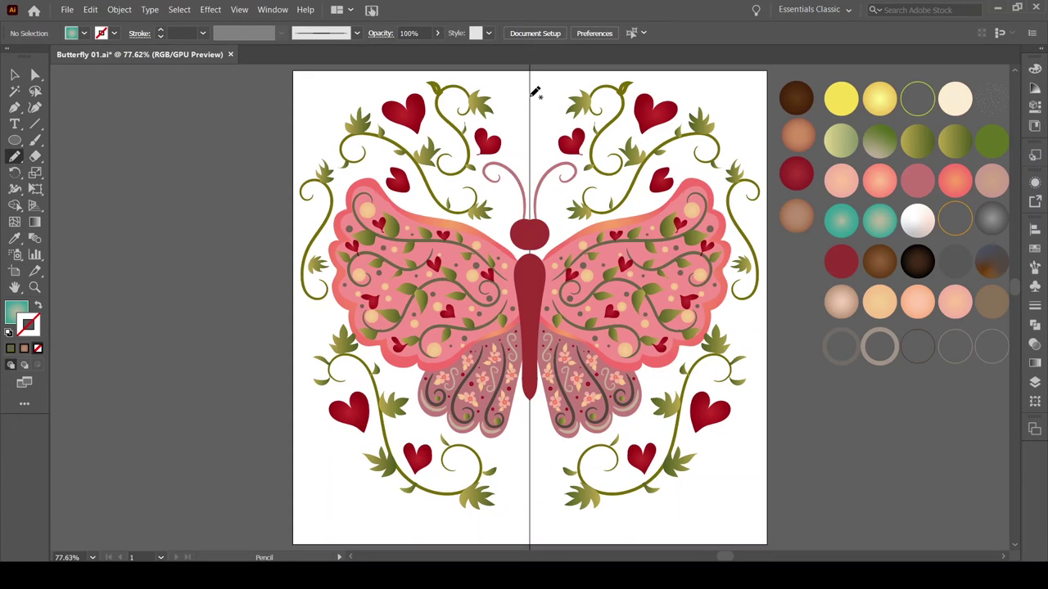
pyautogui.moveTo(528, 113)
pyautogui.mouseDown()
pyautogui.moveTo(344, 425)
pyautogui.moveTo(531, 493)
pyautogui.mouseUp()
# - Send the teal backdrop behind the artwork and set its opacity to 80%
pyautogui.press('v')
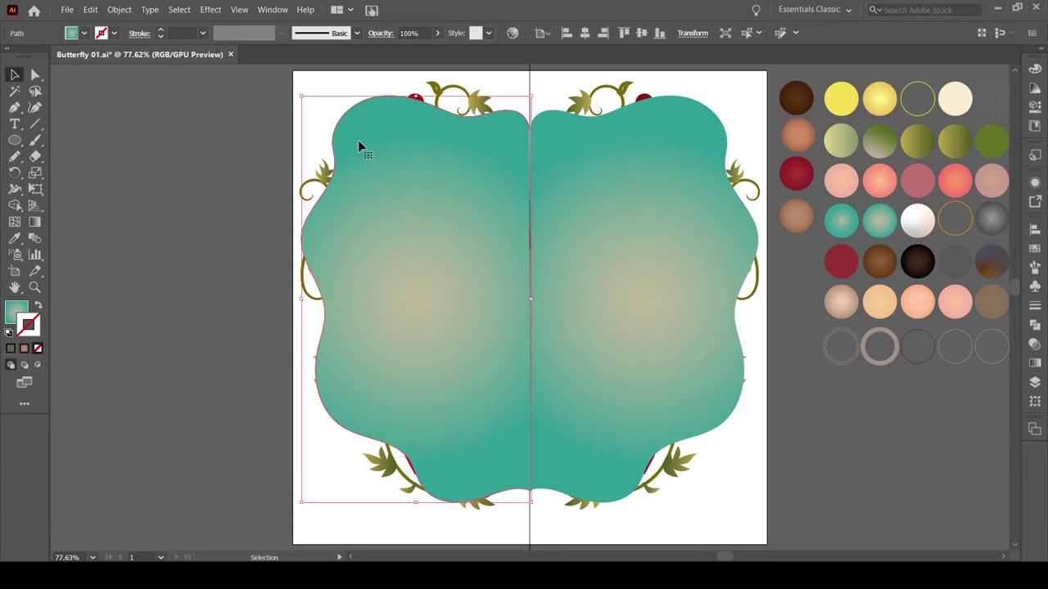
pyautogui.hotkey('ctrl', 'shift', '[')
pyautogui.click(408, 33)
pyautogui.write('60')
pyautogui.press('Return')
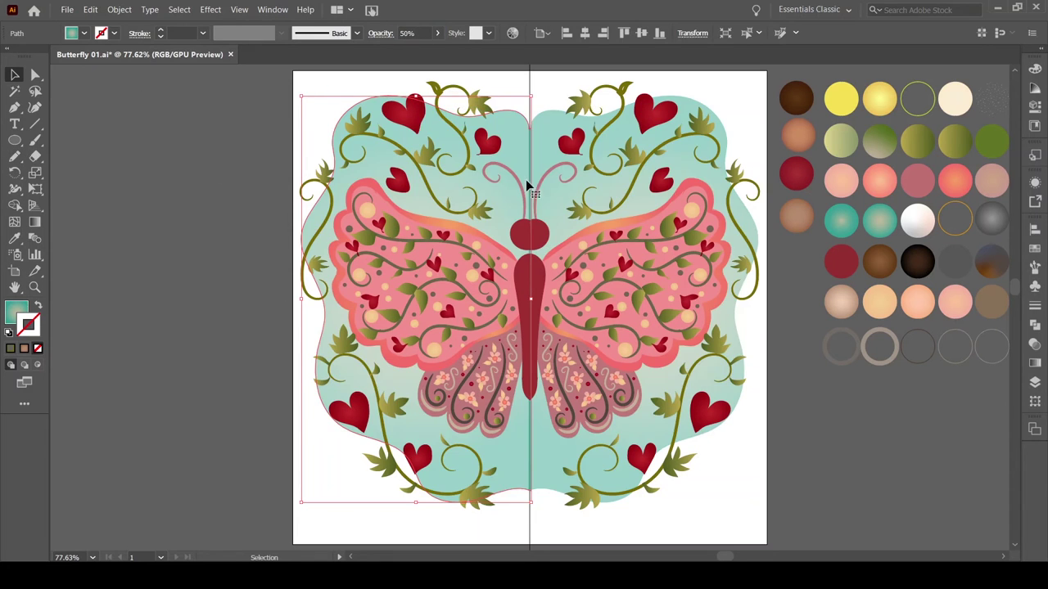
pyautogui.write('80')
pyautogui.press('Return')
# - Edit the backdrop in isolation mode to add the white grain, then exit isolation
pyautogui.doubleClick(346, 123)
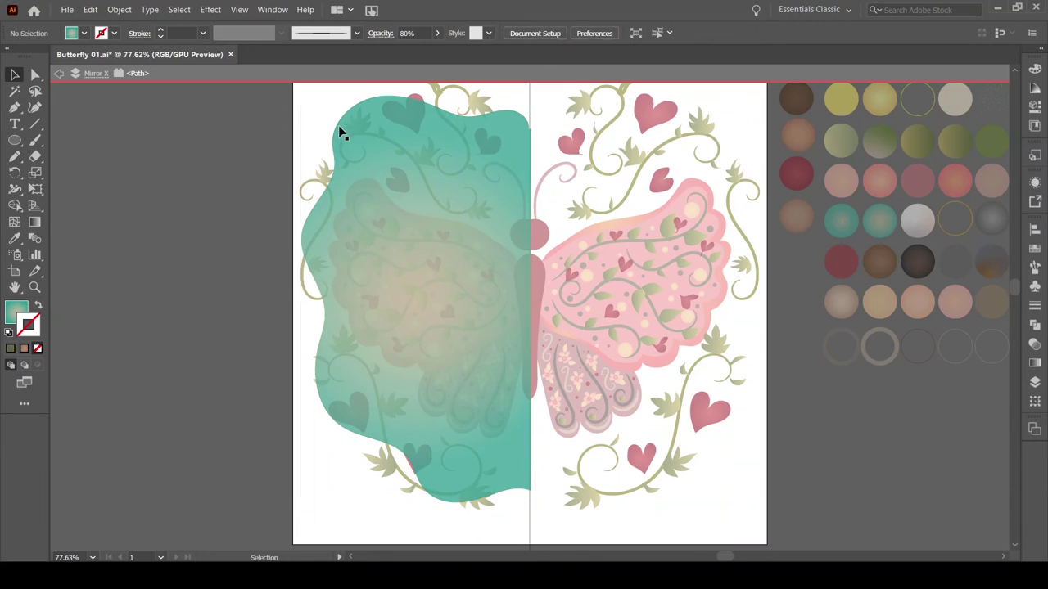
pyautogui.press('i')
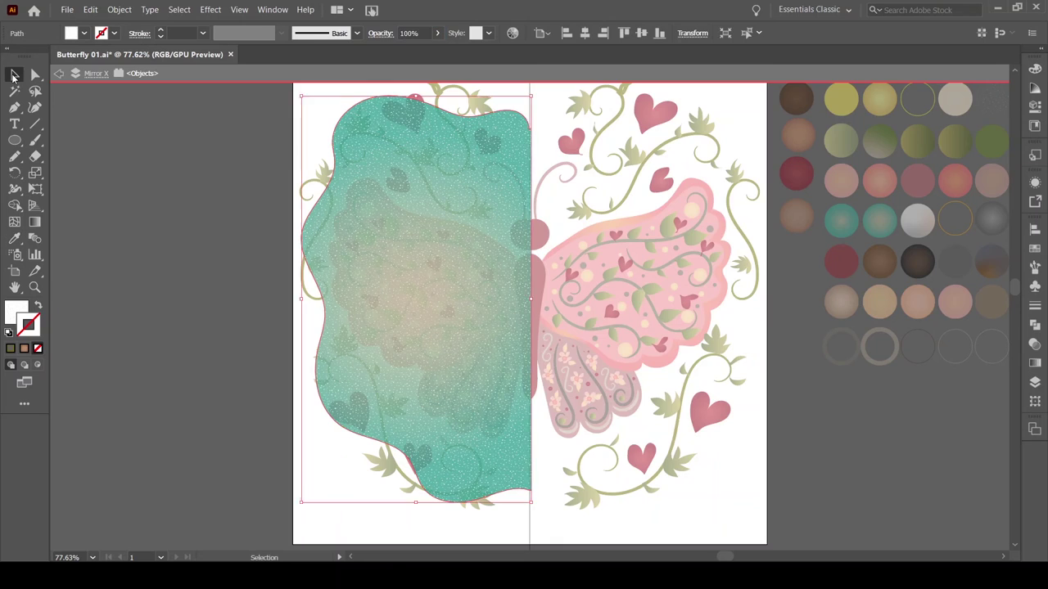
pyautogui.click(16, 74)
pyautogui.press('Escape')
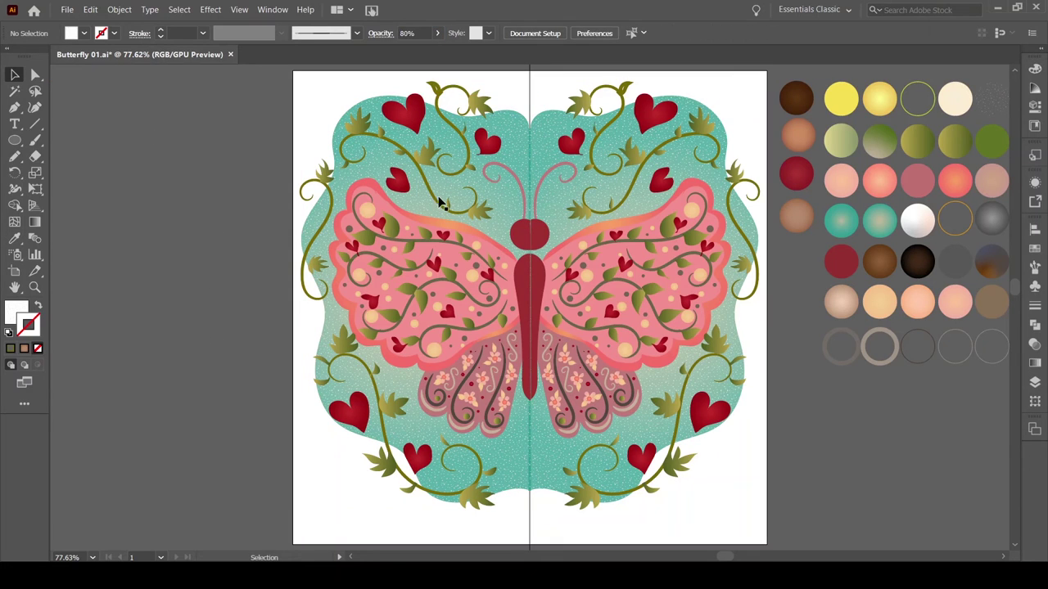
pyautogui.click(380, 268)
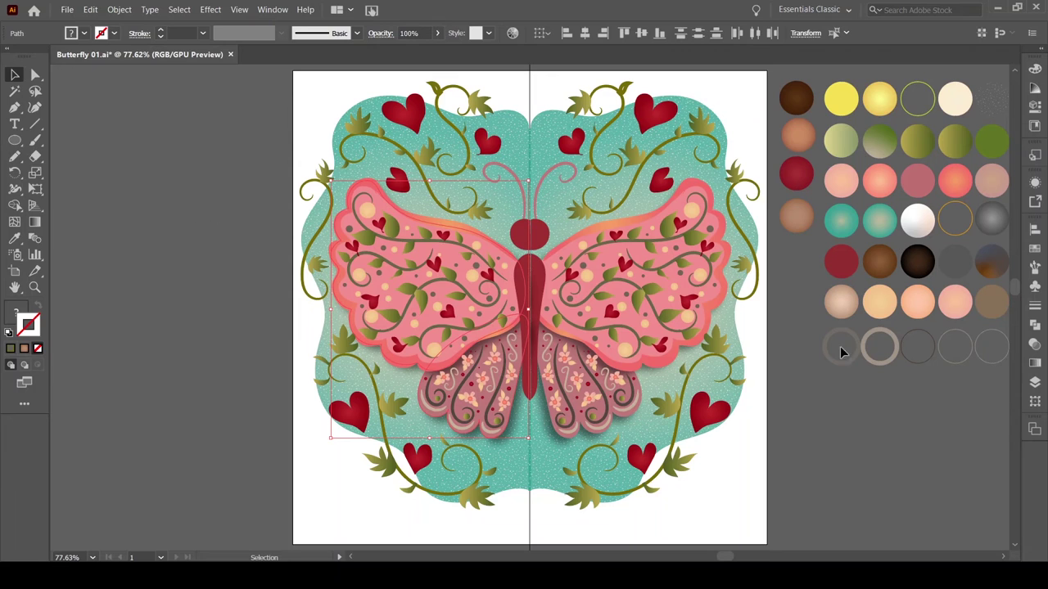
# - Draw a blurred dark shadow under the upper wing, editing it inside the wing group
pyautogui.hotkey('ctrl', 'shift', 'a')
pyautogui.press('n')
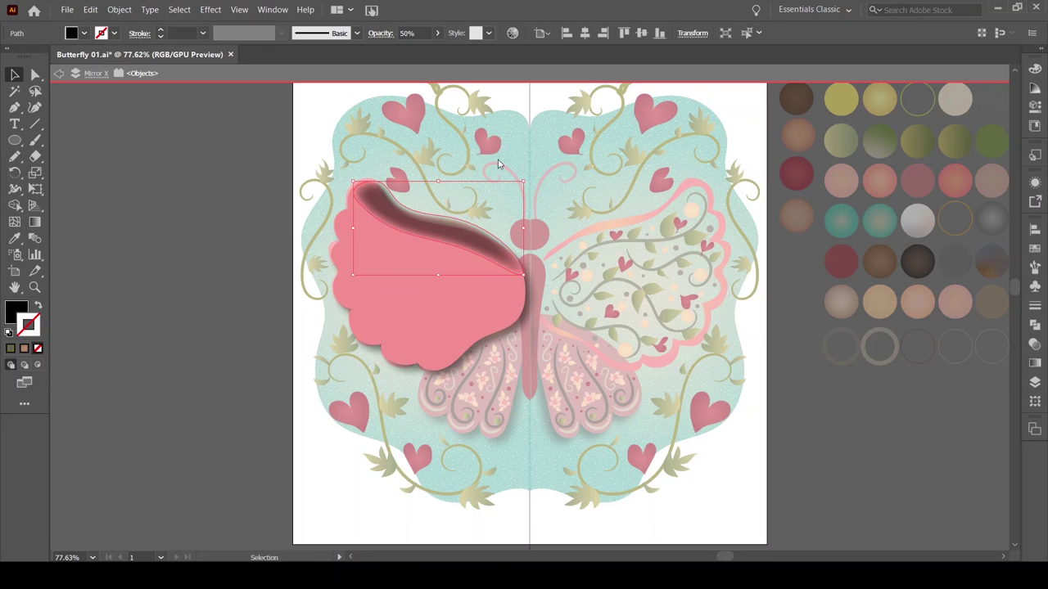
pyautogui.doubleClick(141, 143)
pyautogui.doubleClick(378, 209)
pyautogui.press('Escape')
pyautogui.doubleClick(407, 219)
pyautogui.doubleClick(552, 292)
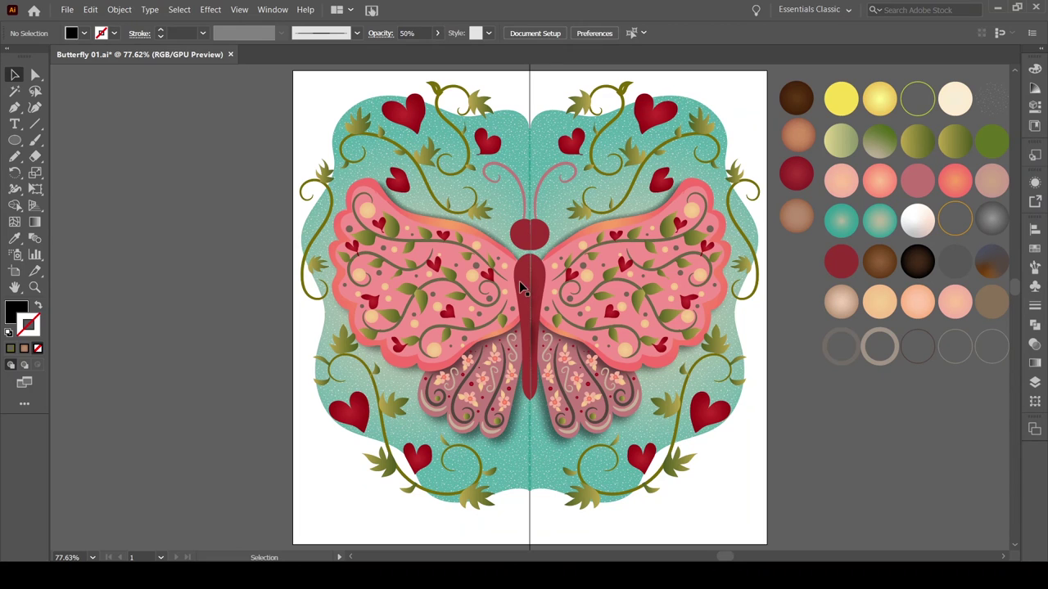
pyautogui.click(522, 288)
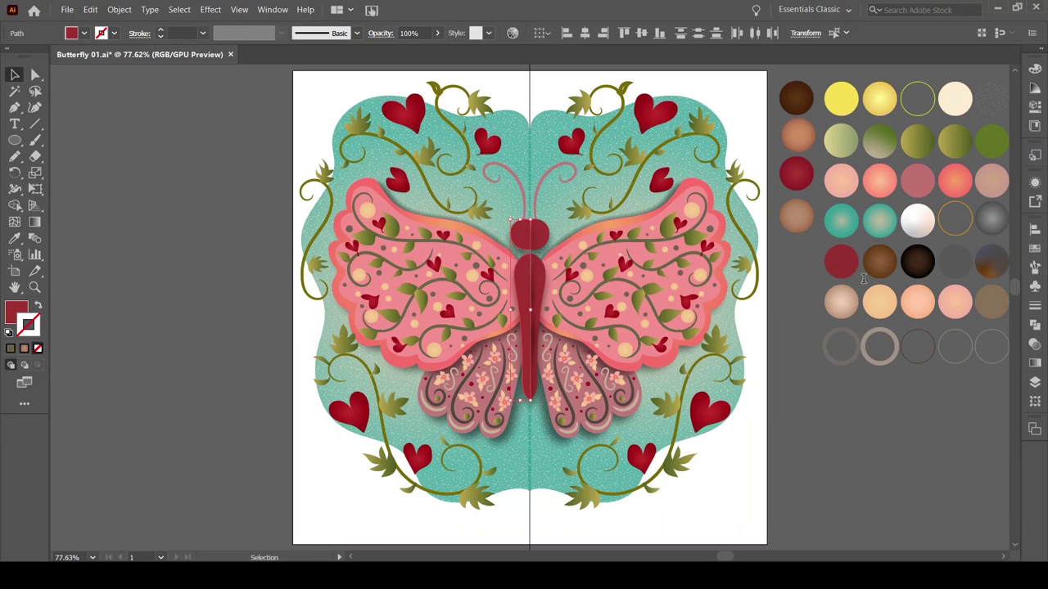
# - Apply drop shadows to the left antenna and the body, then zoom in on the head
pyautogui.click(521, 194)
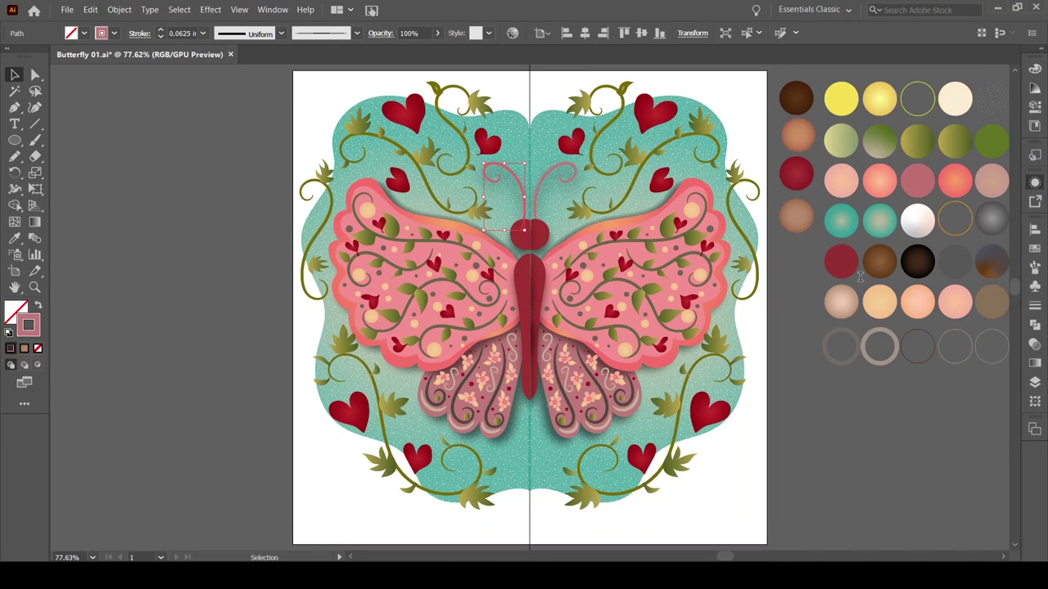
pyautogui.click(528, 327)
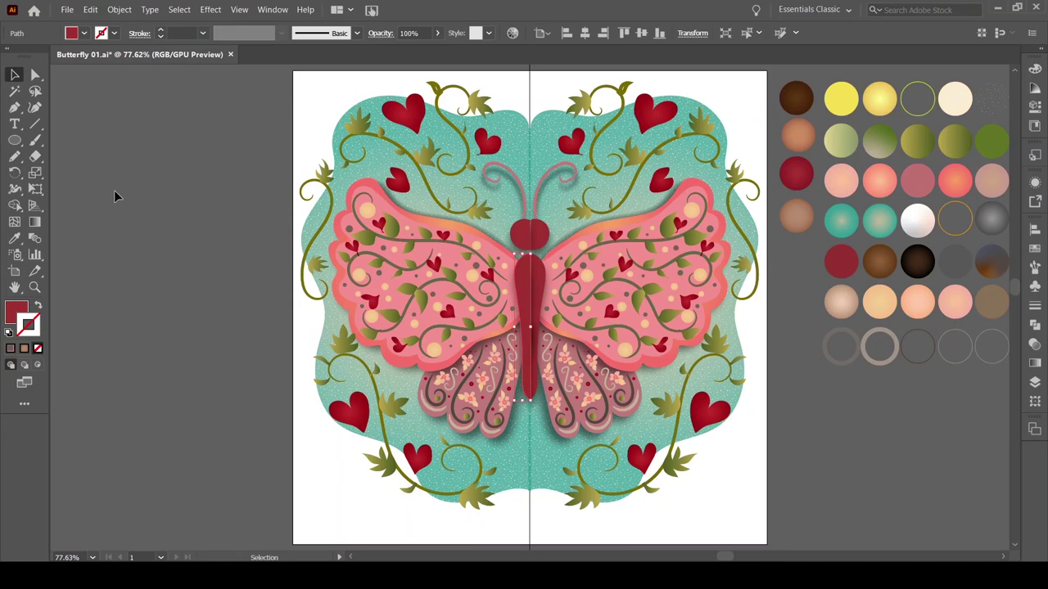
pyautogui.hotkey('ctrl', '+')
pyautogui.hotkey('ctrl', '+')
pyautogui.hotkey('ctrl', '+')
pyautogui.scroll(10, 524, 202)
# - Deselect everything and fit the whole artboard in view to show the finished butterfly
pyautogui.press('n')
pyautogui.hotkey('ctrl', 'shift', 'a')
pyautogui.press('v')
pyautogui.hotkey('ctrl', '0')
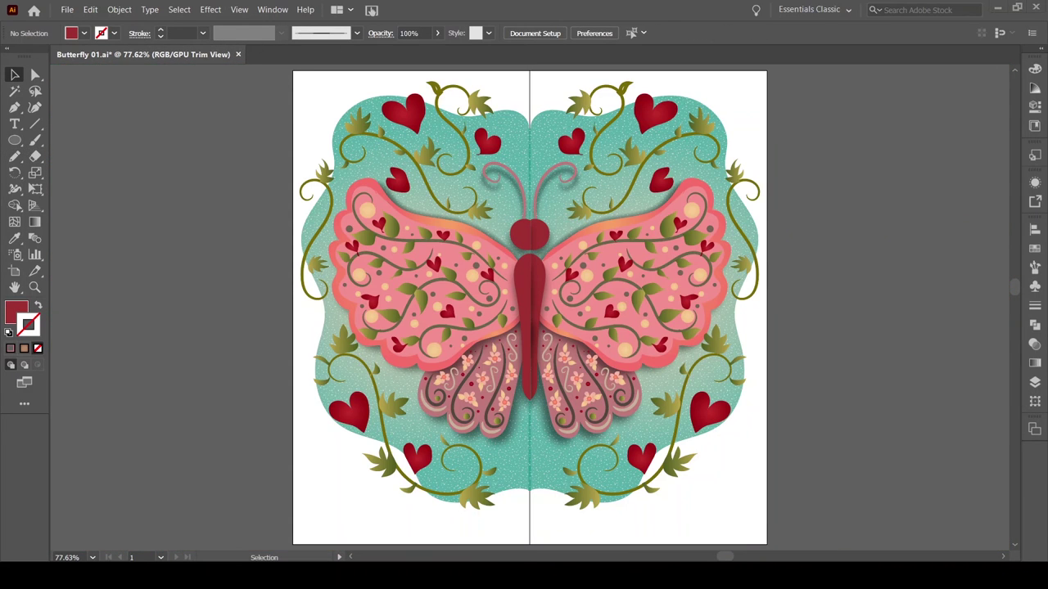